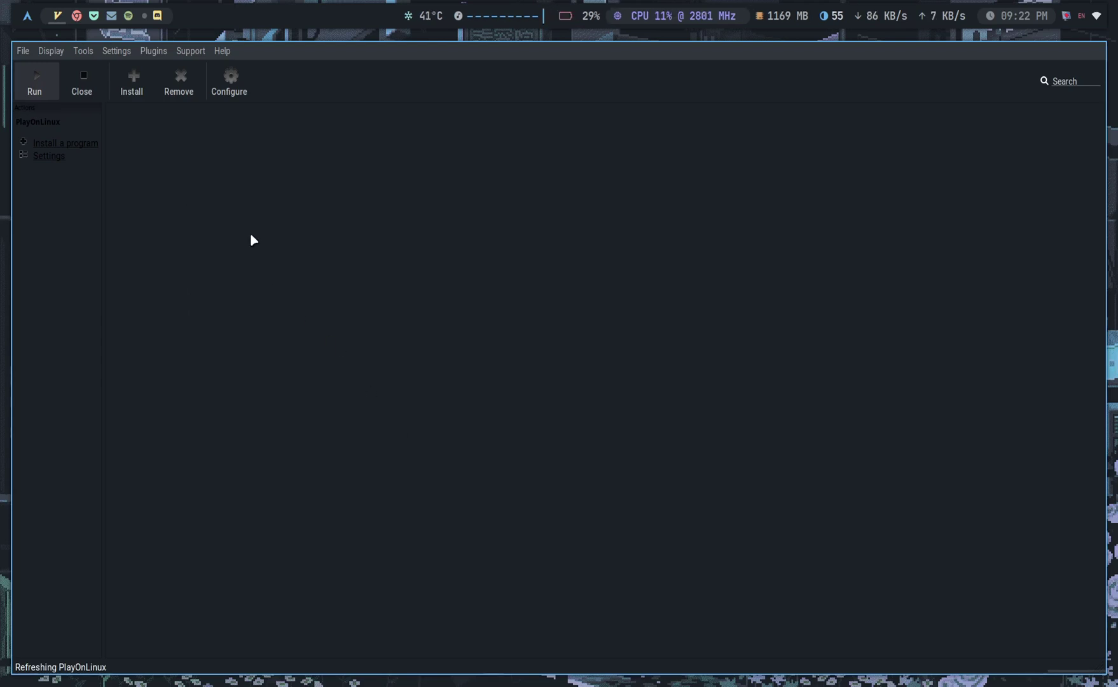
Find Grand Theft Auto IV by searching 'grand', start its installer, and advance through the intro pages.
left_click(133, 81)
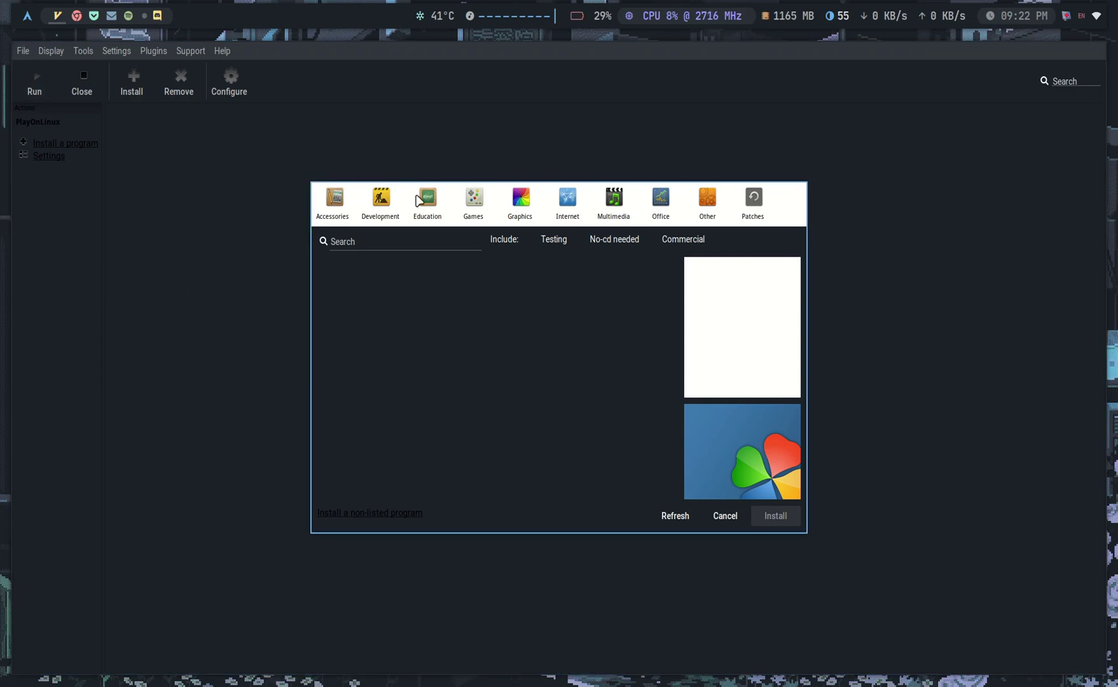
left_click(367, 241)
type("grand")
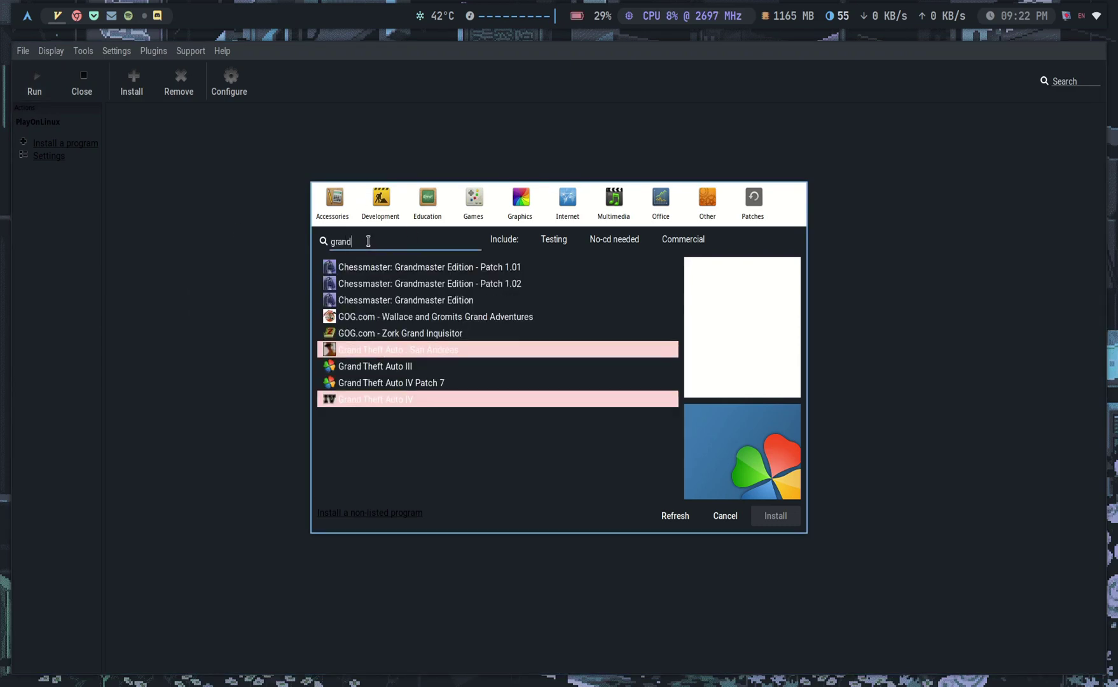
left_click(386, 400)
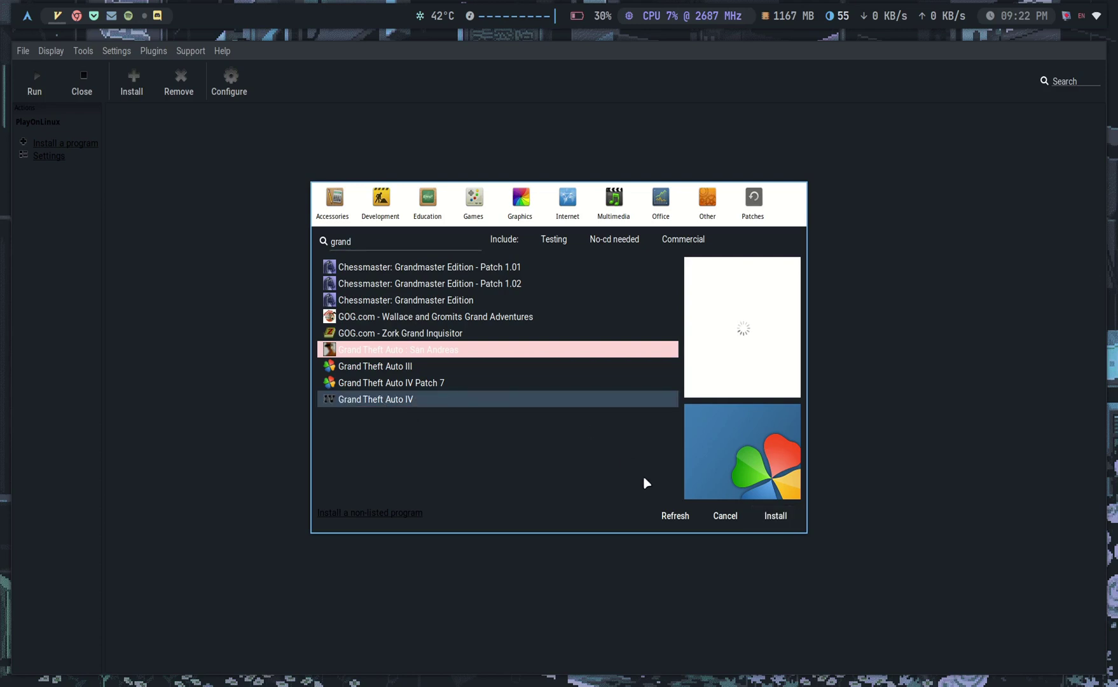
left_click(782, 516)
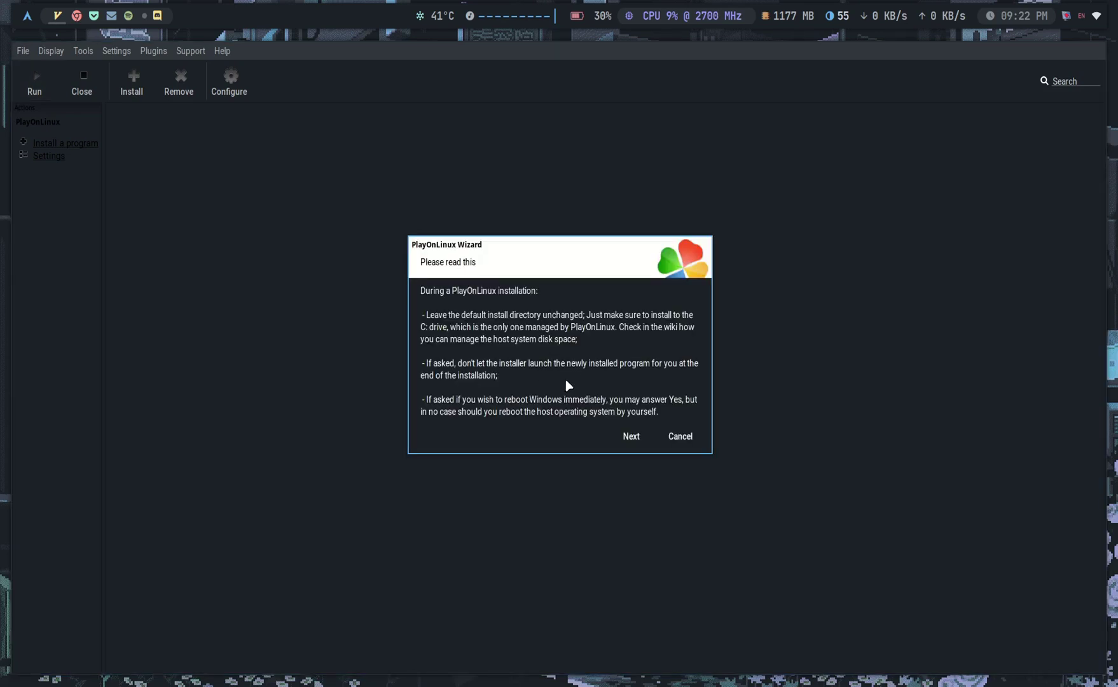
left_click(628, 437)
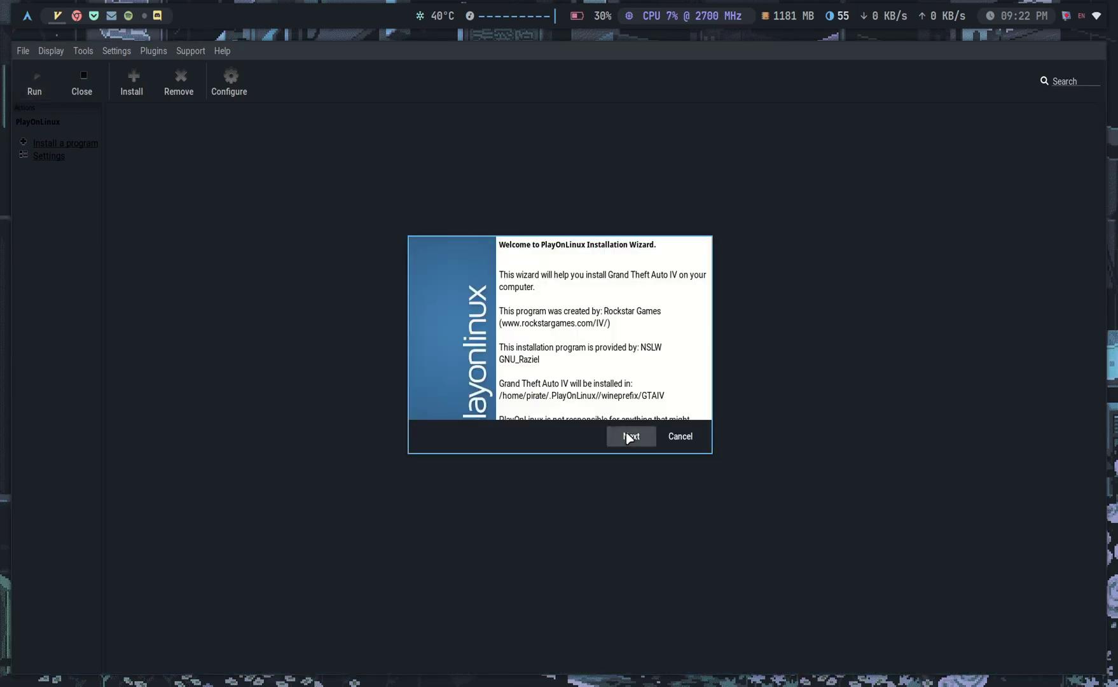
left_click(628, 437)
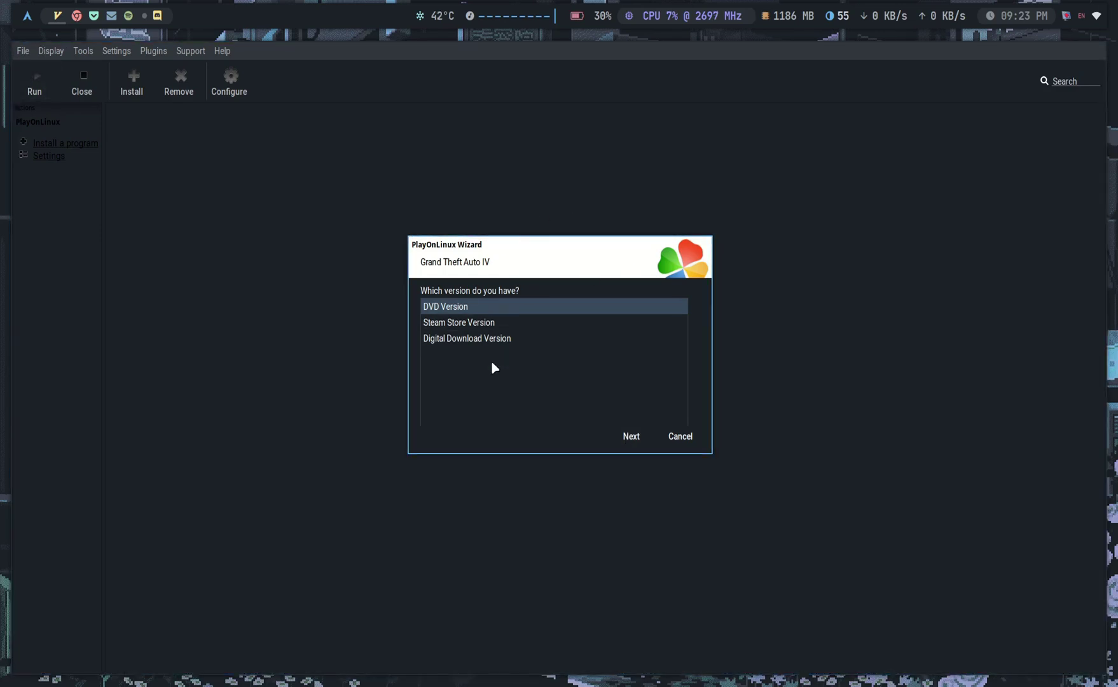
Choose the Digital Download Version and continue past the POL_Wine error.
left_click(450, 344)
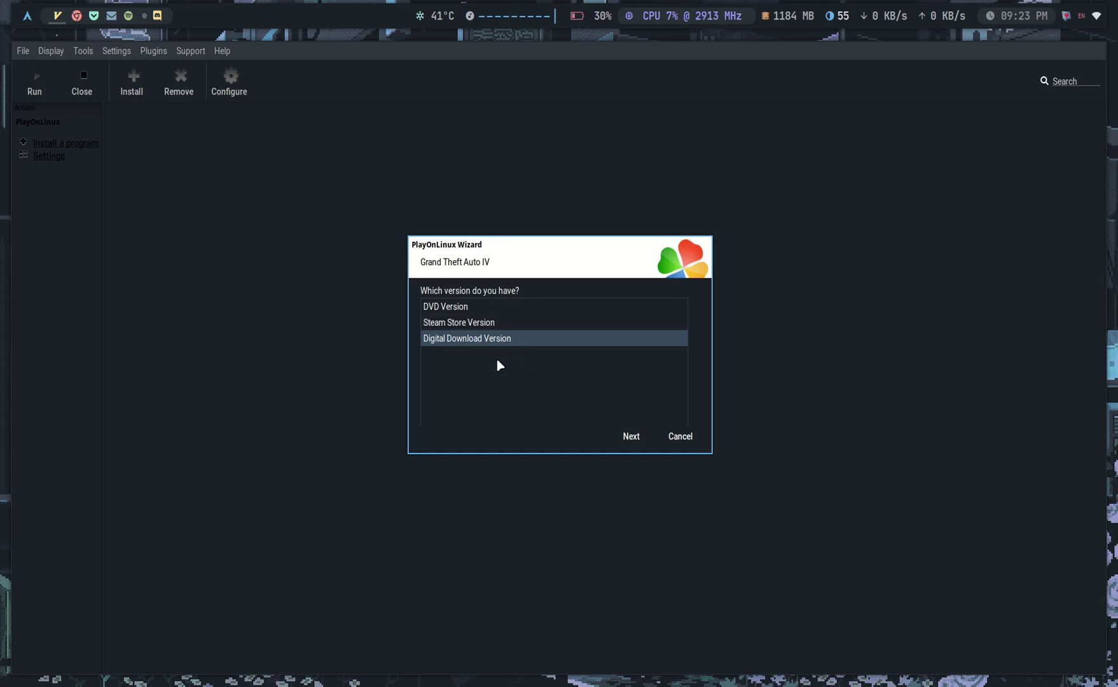
left_click(630, 439)
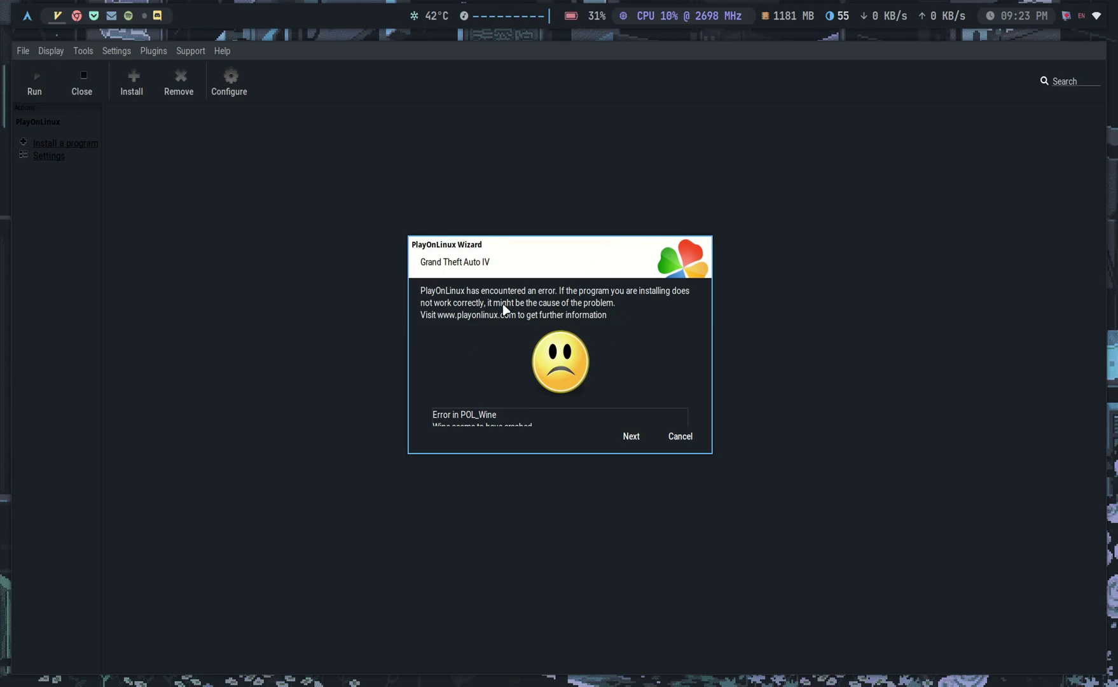
left_click(626, 437)
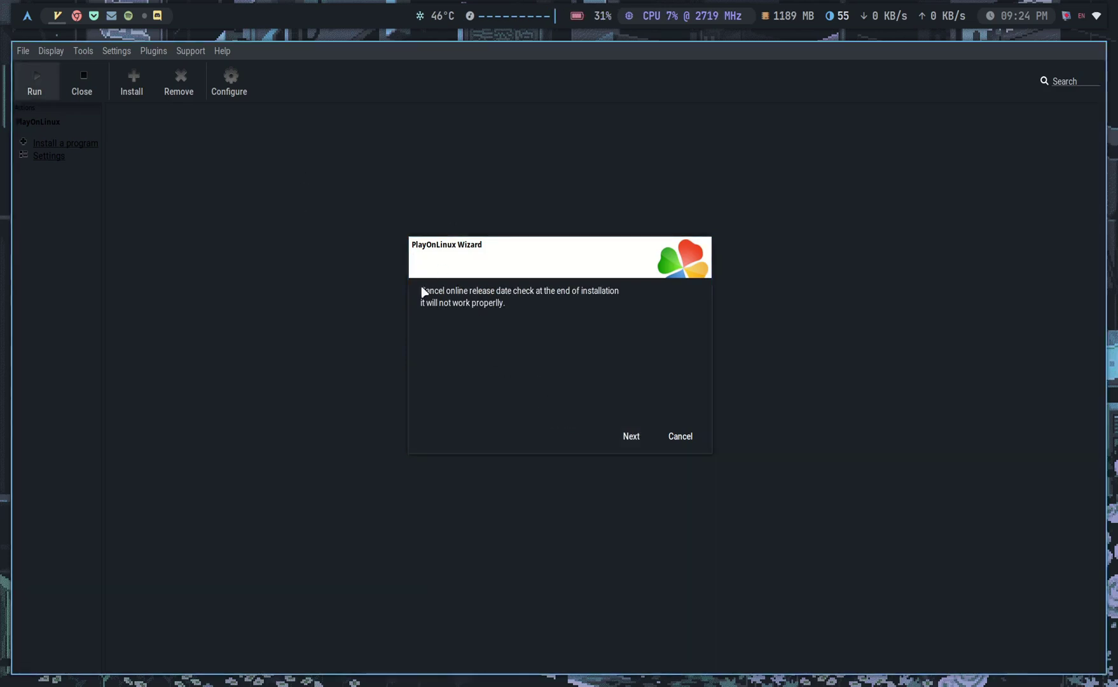
Dismiss the release-date notice and browse to the New Volume drive.
left_click(634, 437)
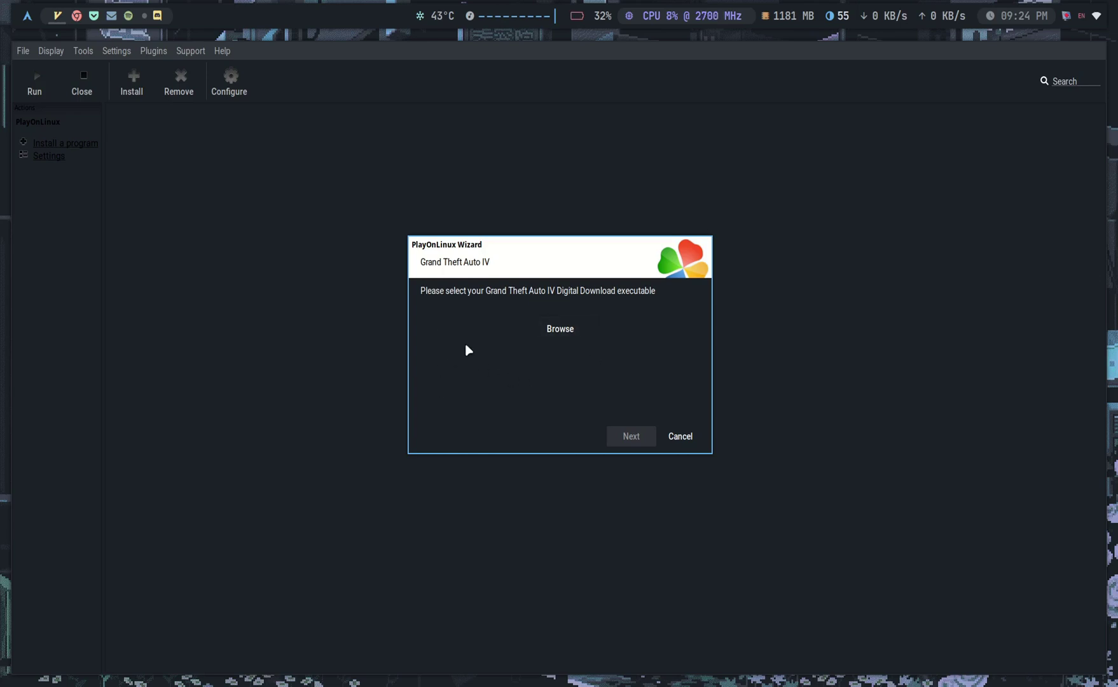
left_click(559, 332)
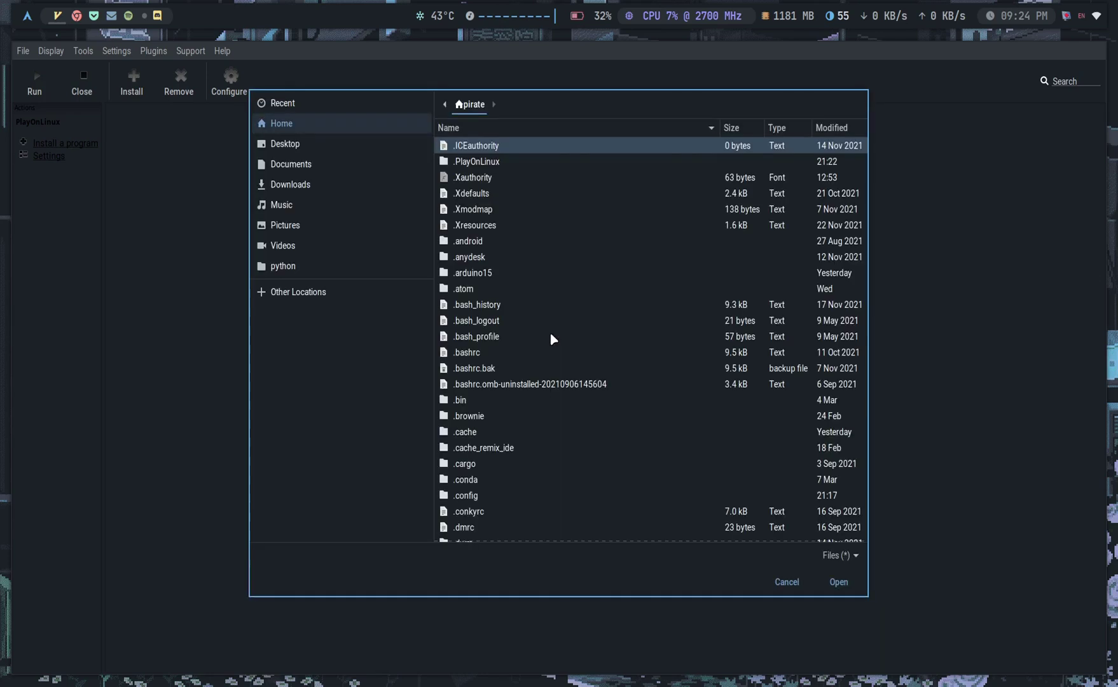
left_click(296, 295)
left_click(543, 158)
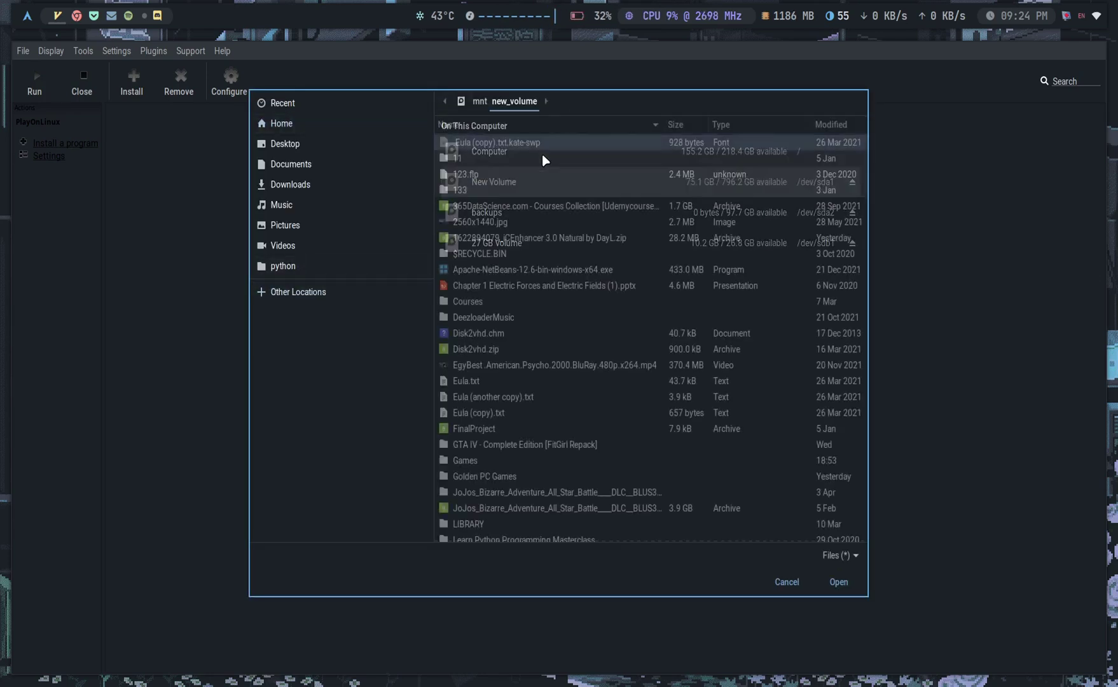
Open Golden PC Games > gta > Grand Theft Auto IV - The Complete Edition and choose GTAIV.exe.
type("game")
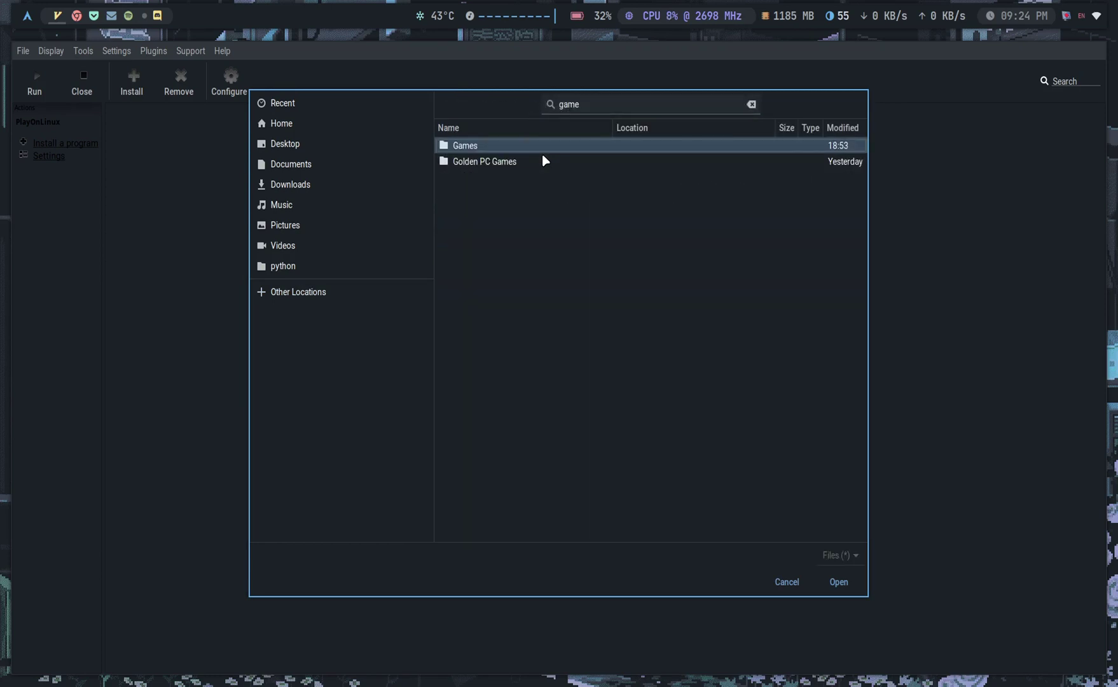
double_click(503, 146)
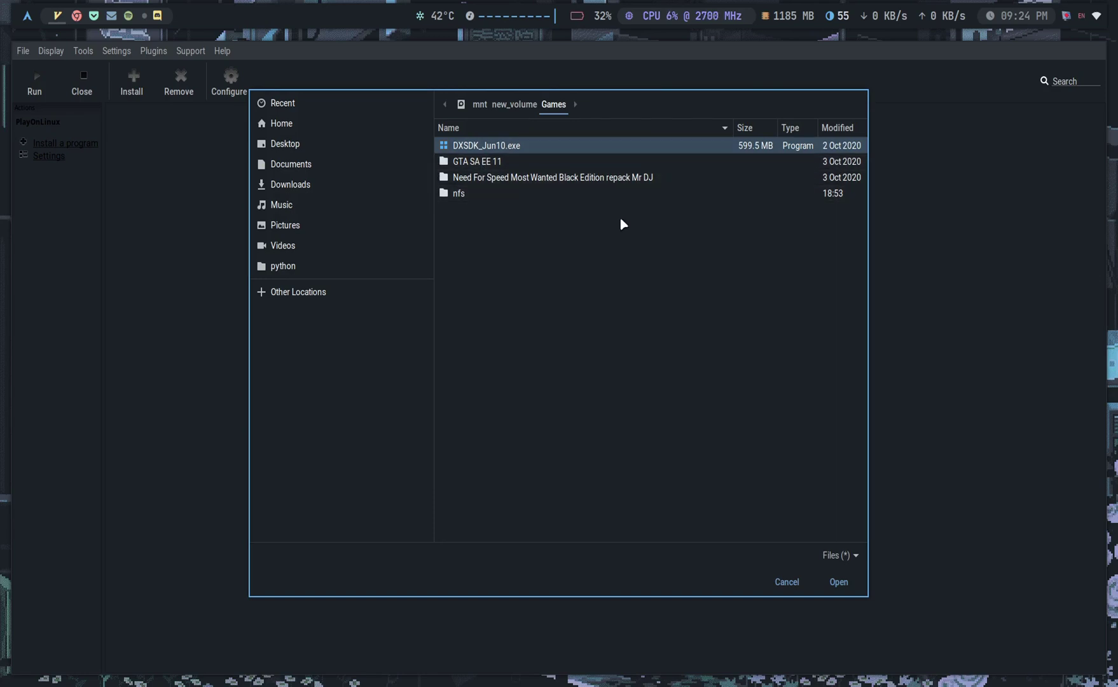
left_click(509, 104)
type("game")
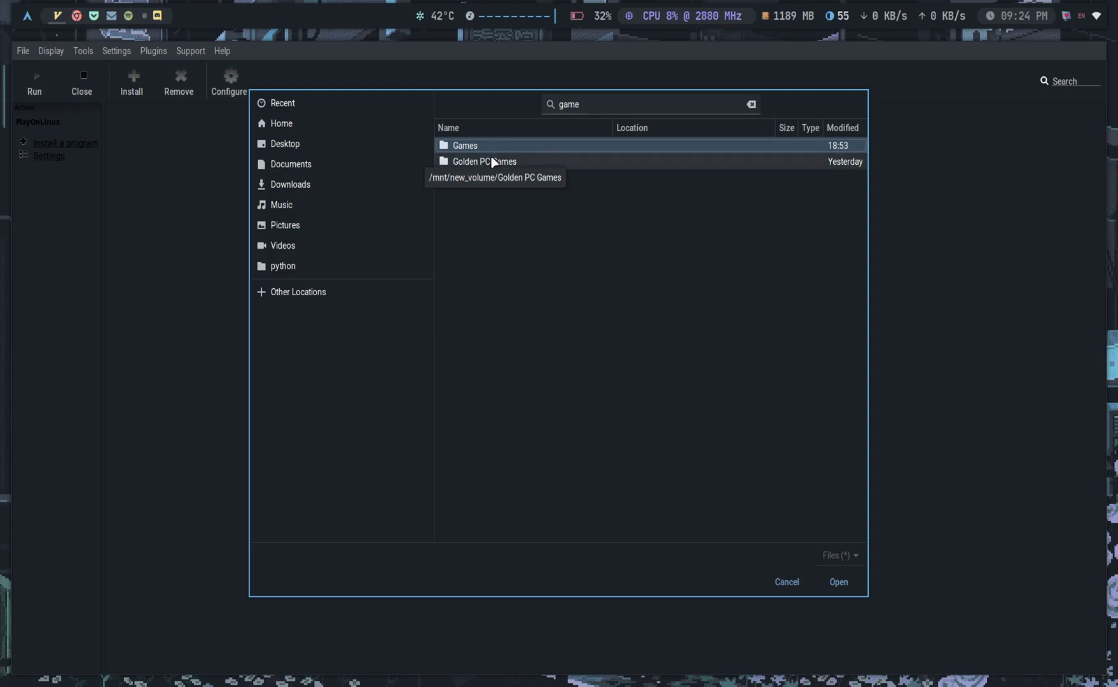
double_click(493, 162)
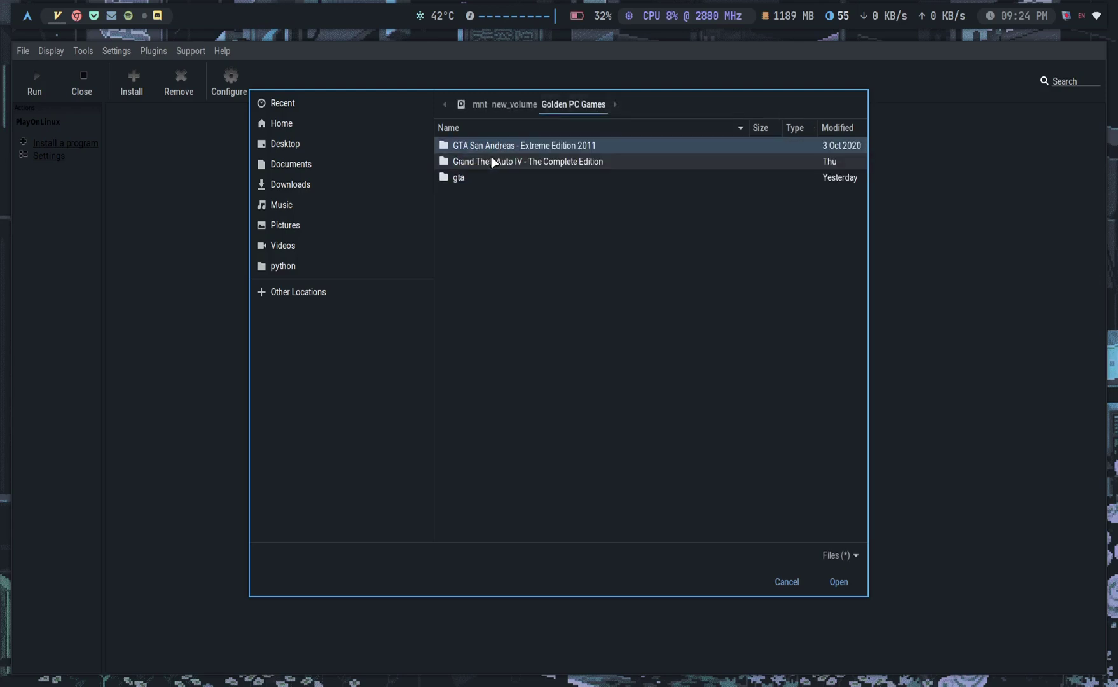
double_click(461, 177)
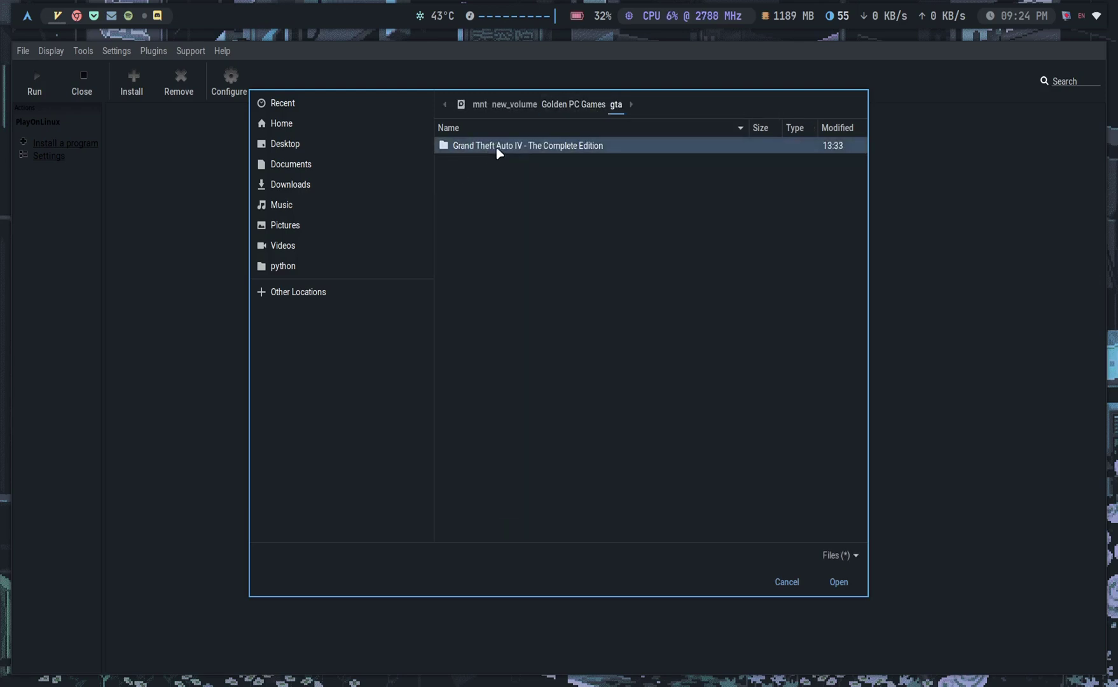
double_click(500, 146)
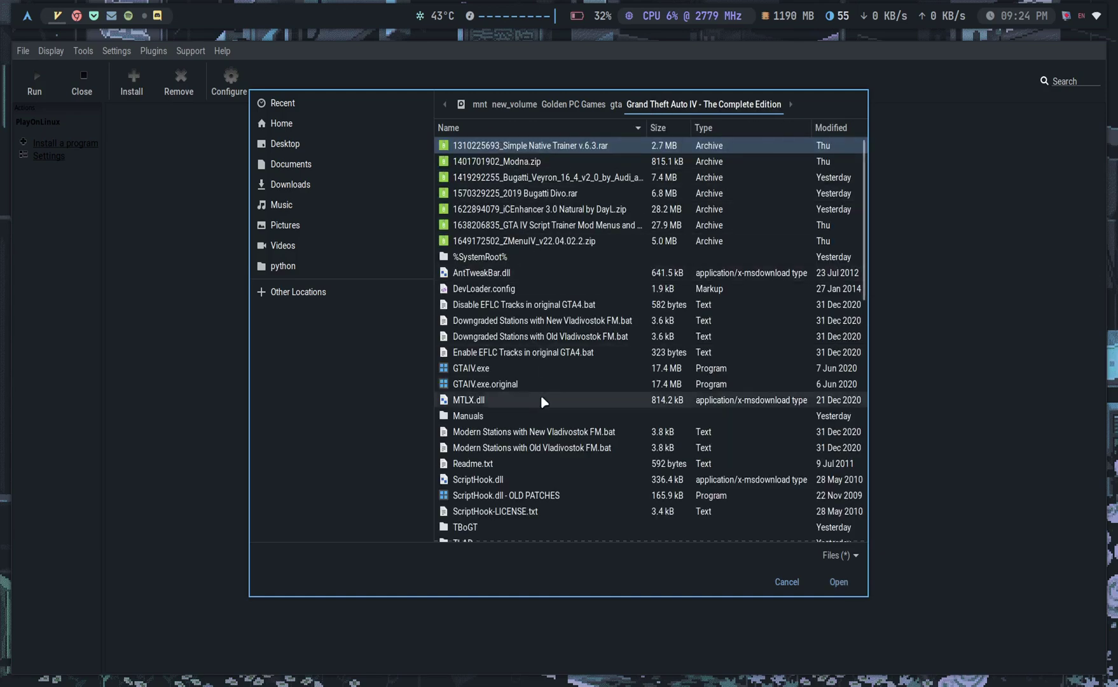
left_click(472, 368)
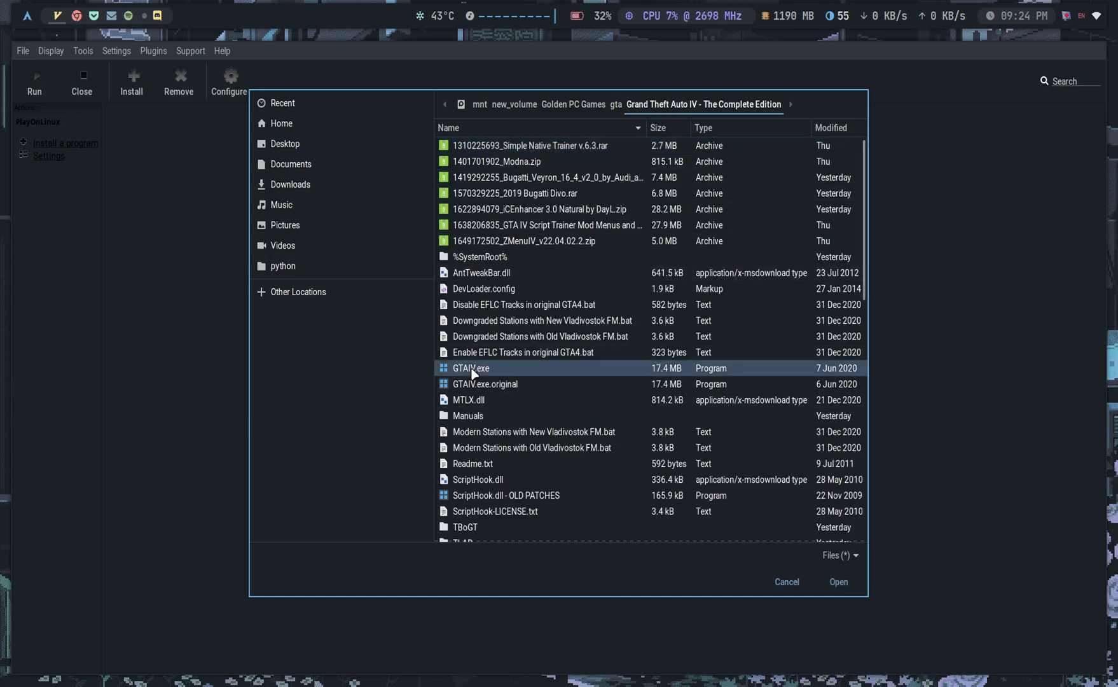
left_click(839, 582)
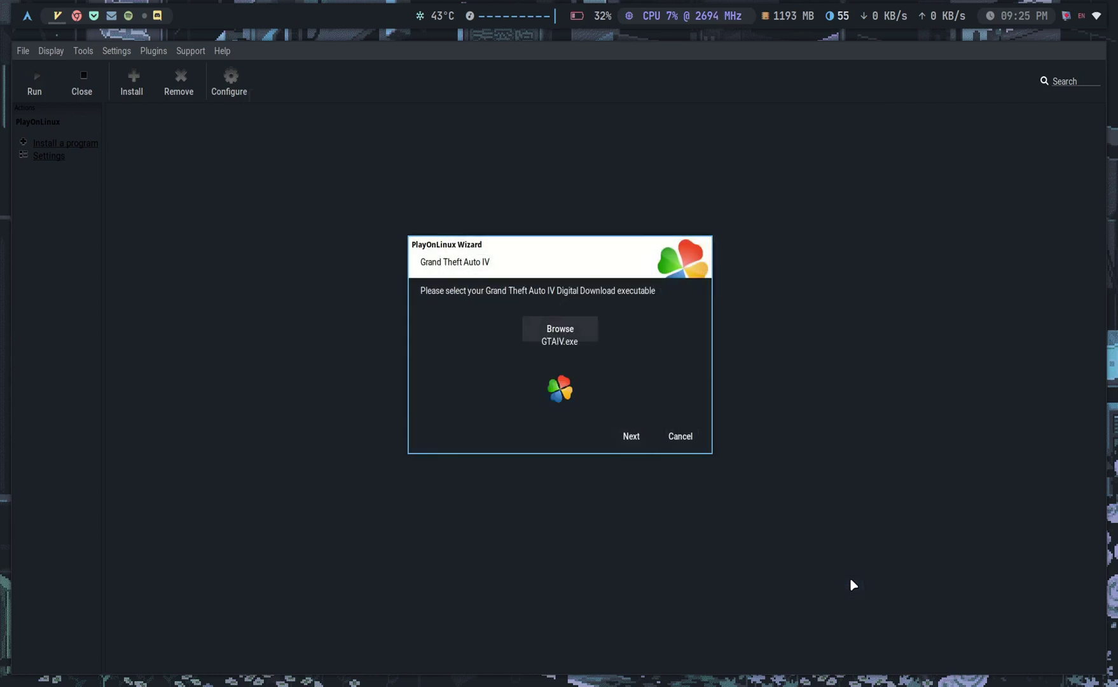
Run the installation and report the NVIDIA GM107GLM as the main videocard.
left_click(625, 437)
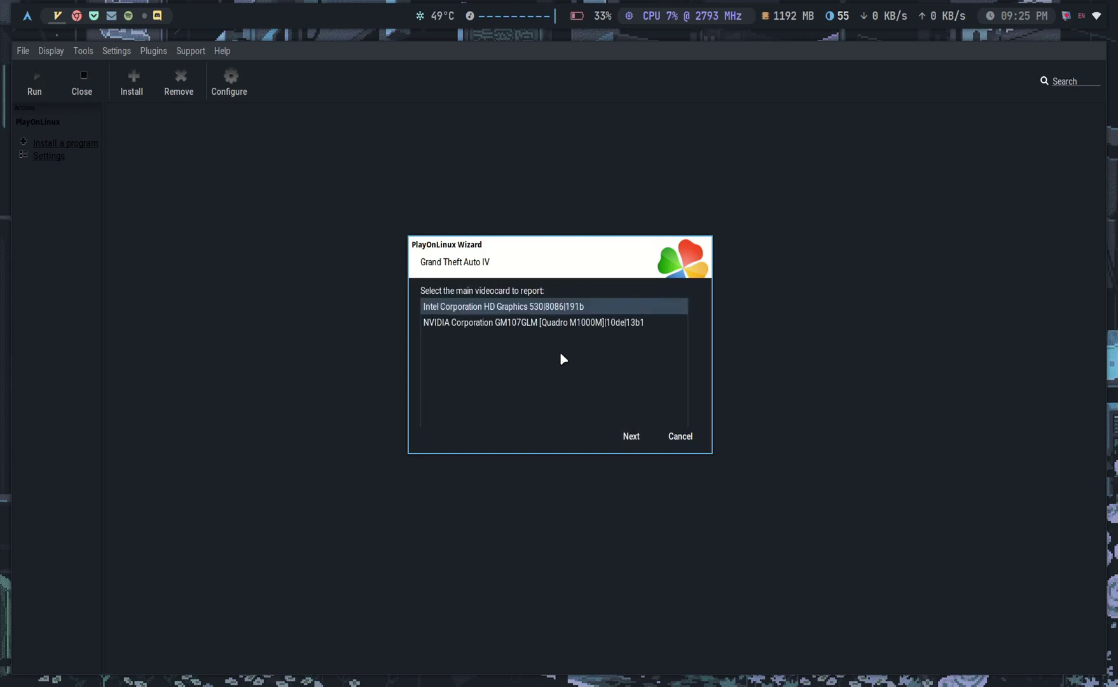
left_click(491, 323)
left_click(612, 441)
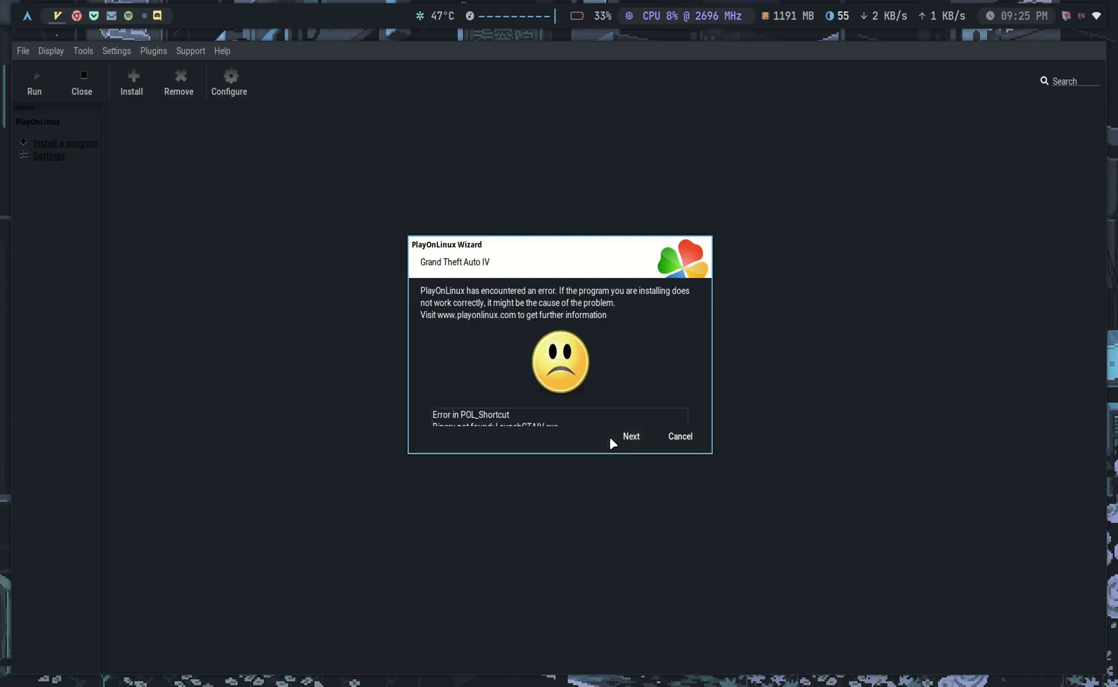
Cancel the shortcut error and start a manual shortcut from the GTAIV virtual drive's settings.
left_click(674, 439)
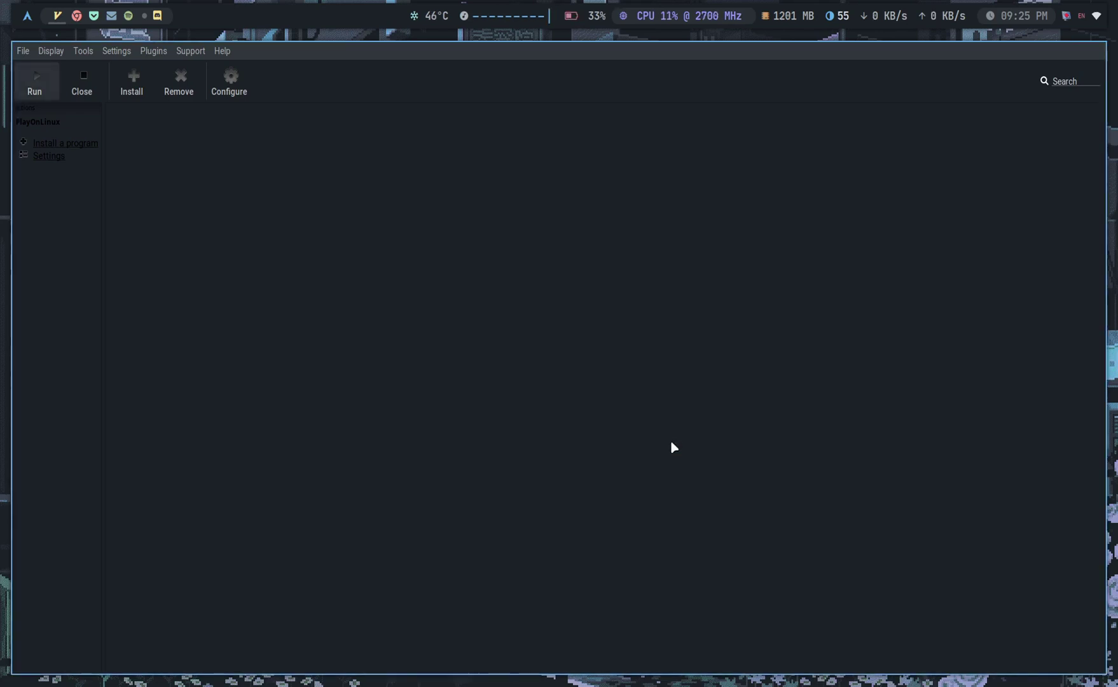
left_click(235, 75)
left_click(355, 239)
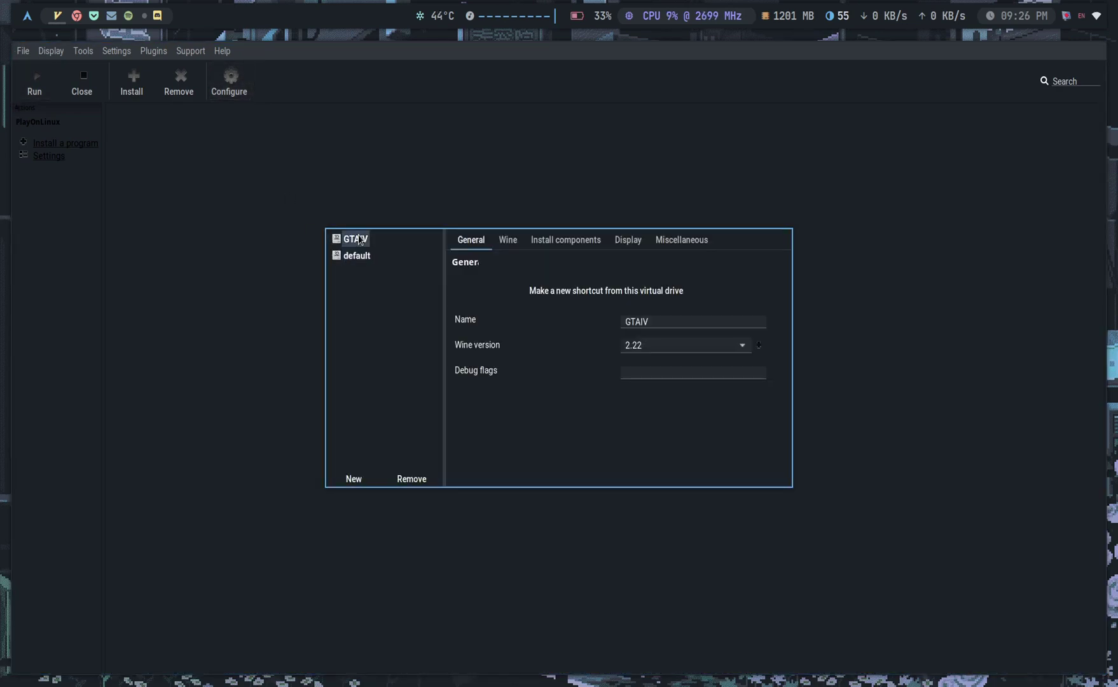
left_click(623, 292)
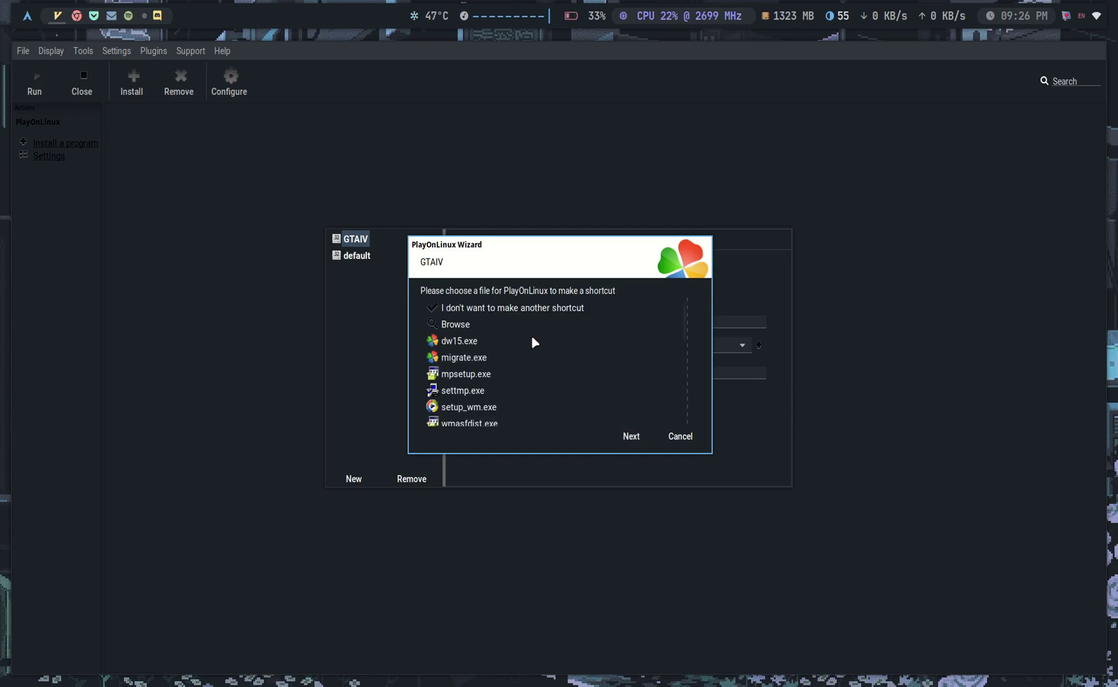
left_click(442, 326)
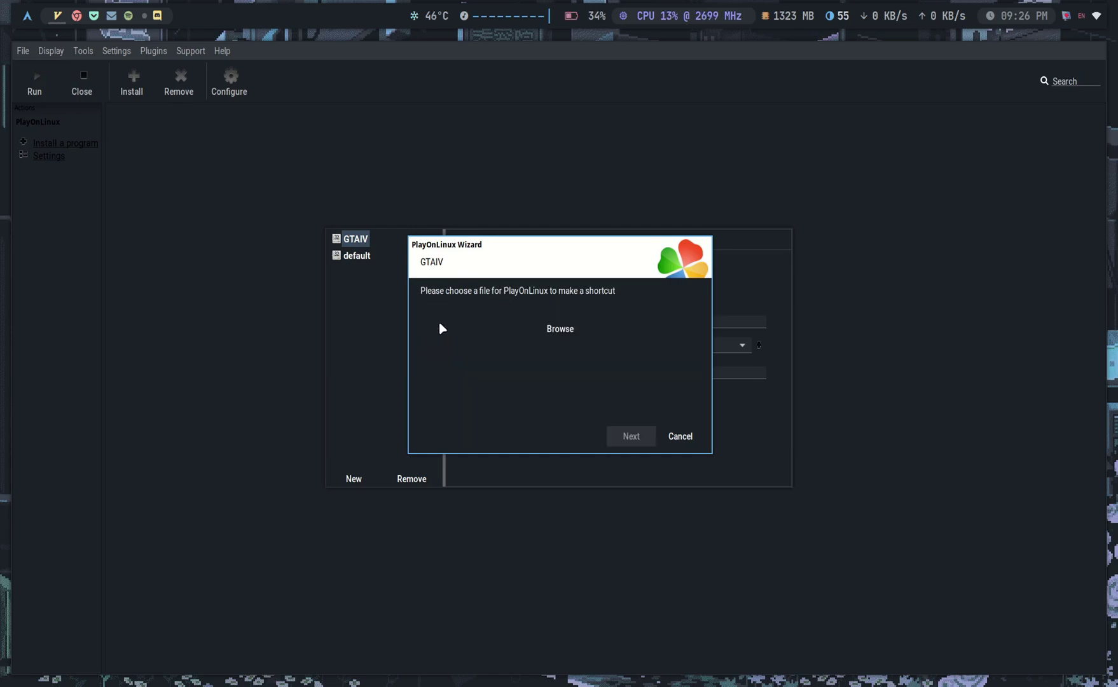
Browse New Volume > Golden PC Games > gta > Grand Theft Auto IV folder and pick GTAIV.exe.
left_click(552, 340)
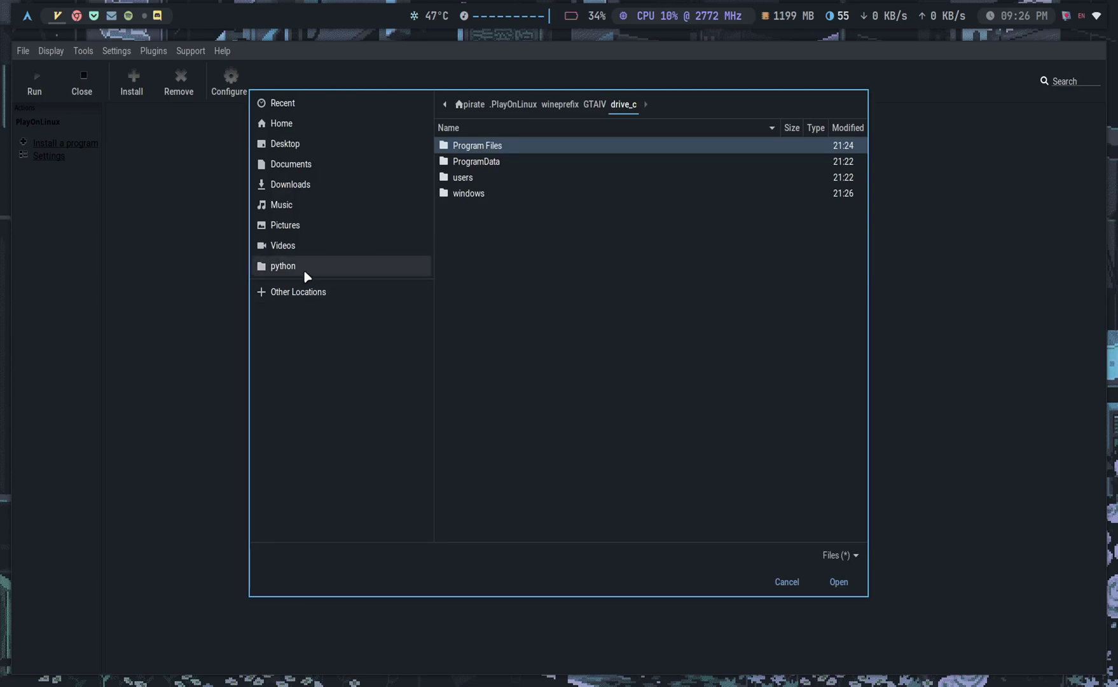
left_click(290, 291)
left_click(538, 172)
type("game")
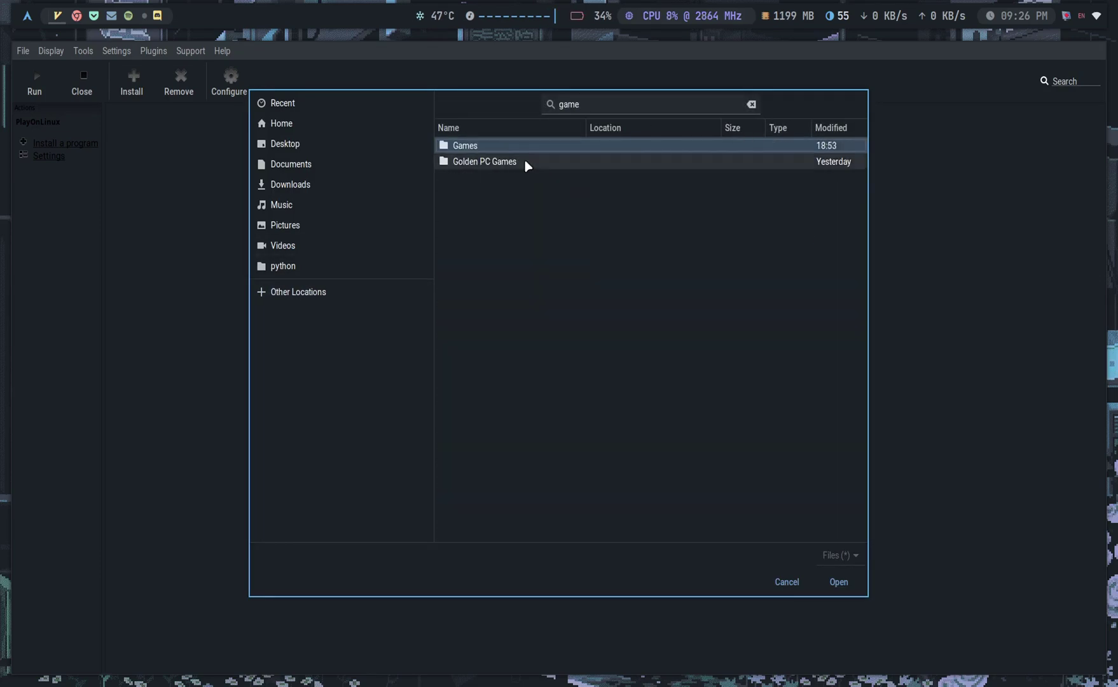
double_click(483, 162)
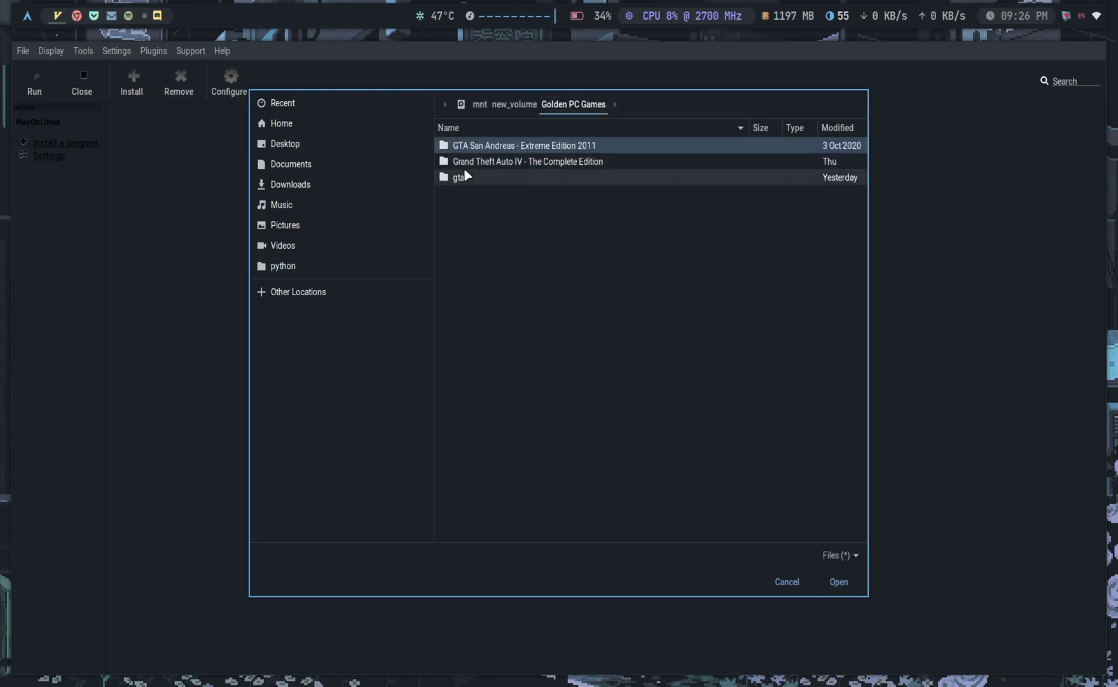
double_click(467, 176)
double_click(492, 146)
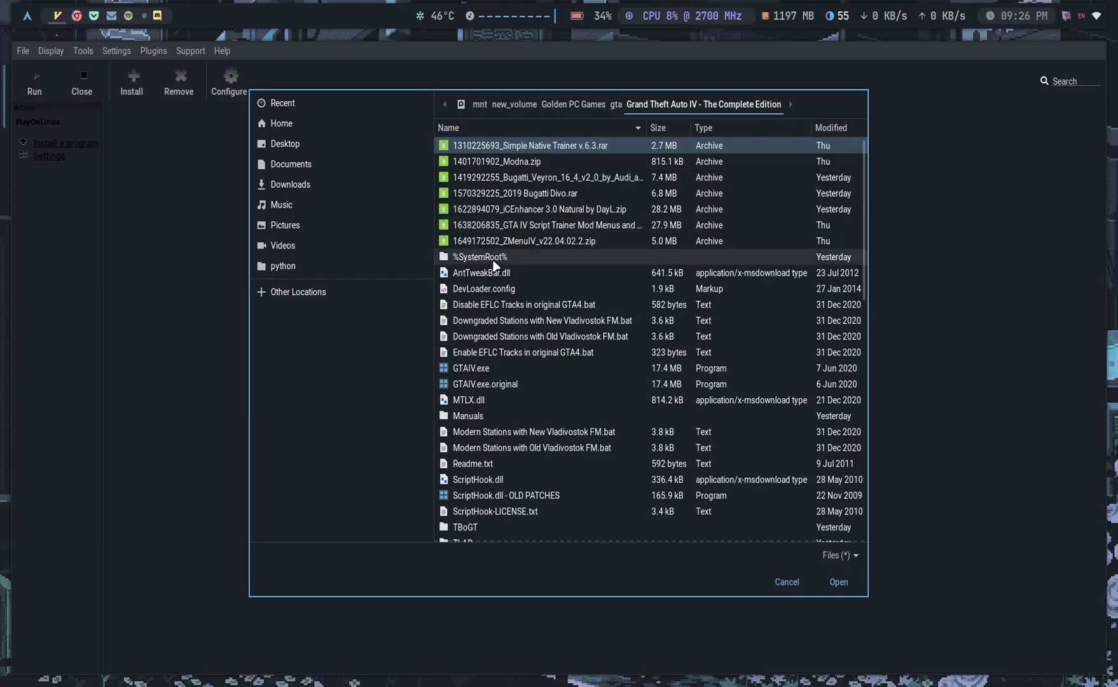
left_click(459, 369)
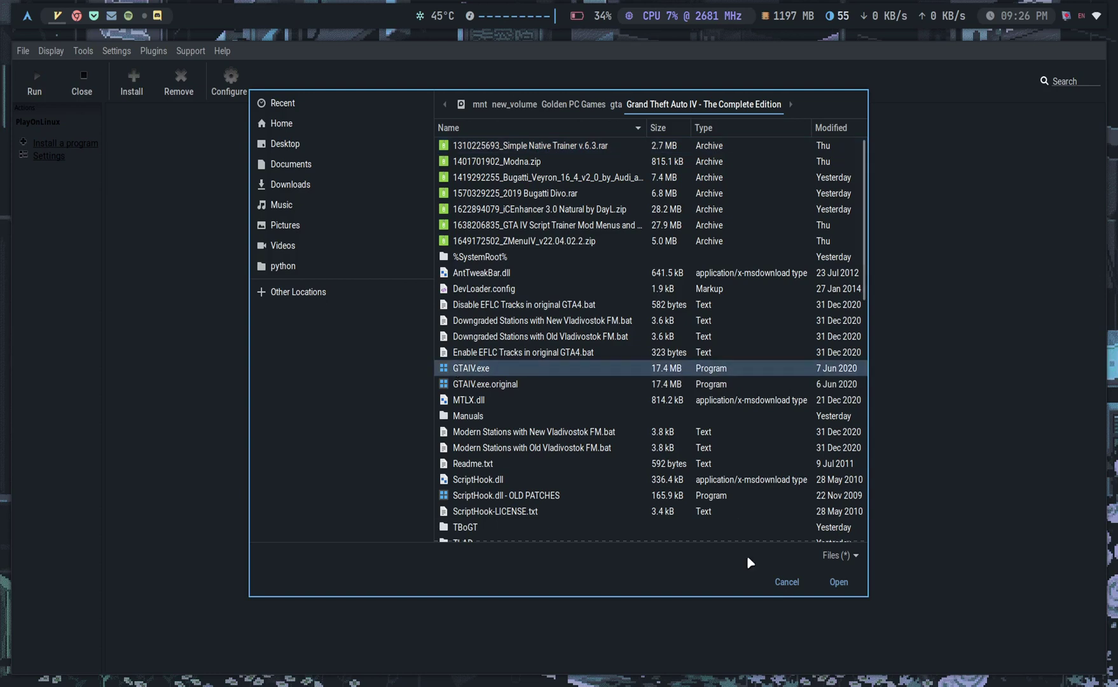
left_click(838, 582)
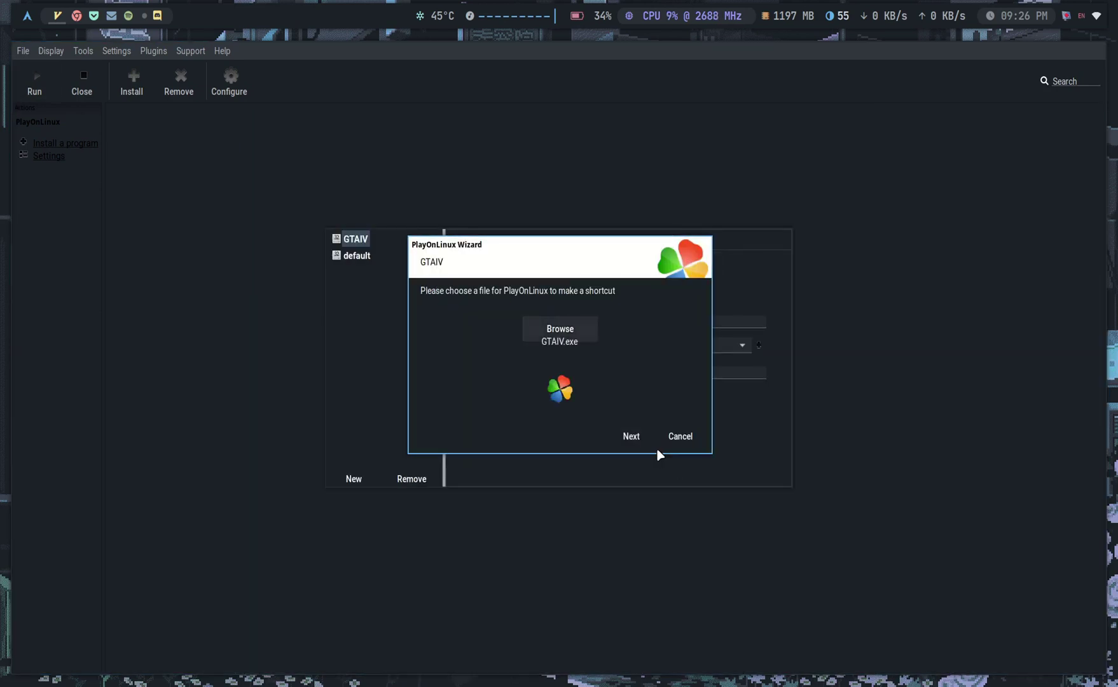
Name the shortcut GTAIV and finish the shortcut wizard.
left_click(631, 439)
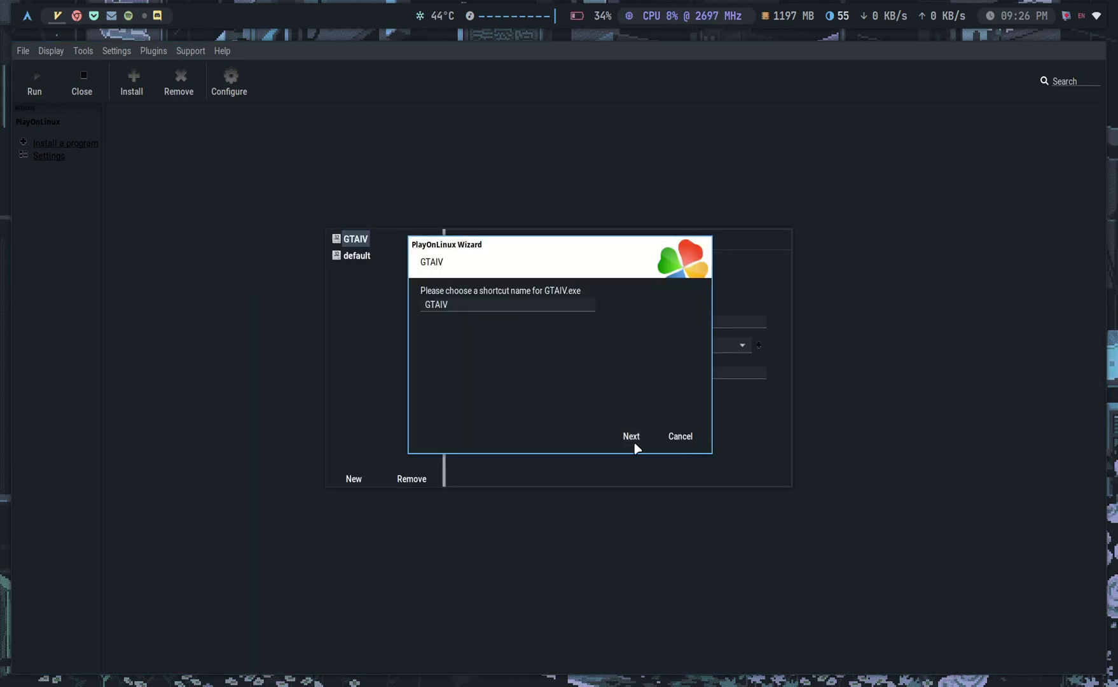
left_click(621, 439)
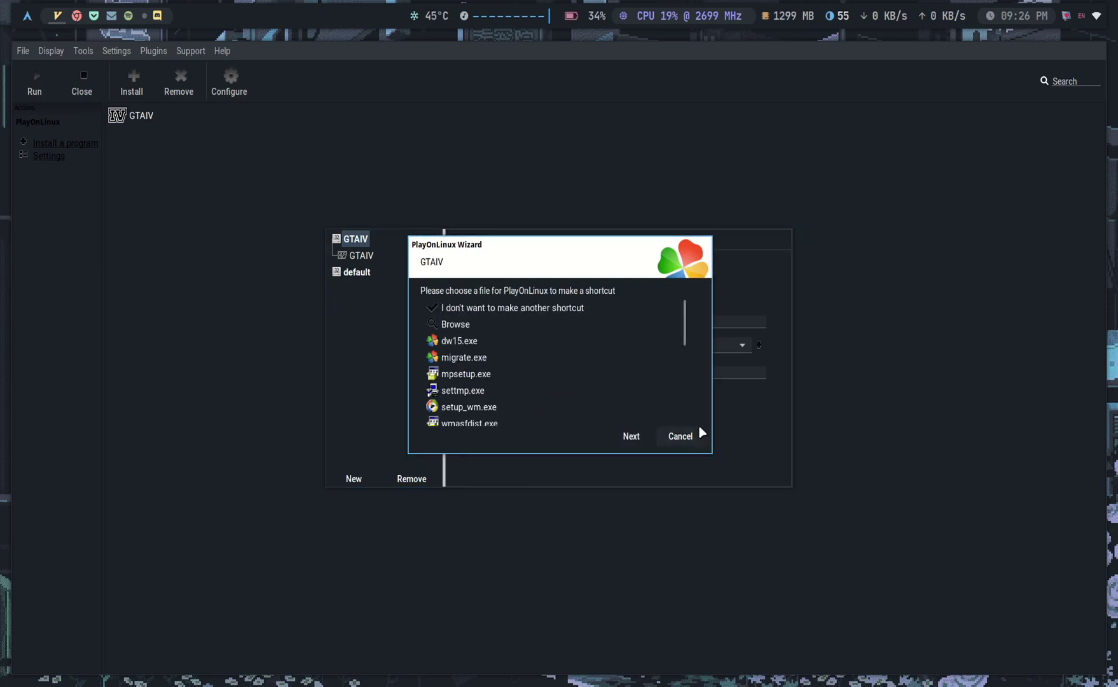
left_click(680, 437)
Launch the GTAIV shortcut and dismiss the resulting sound card error.
key("super+shift+q")
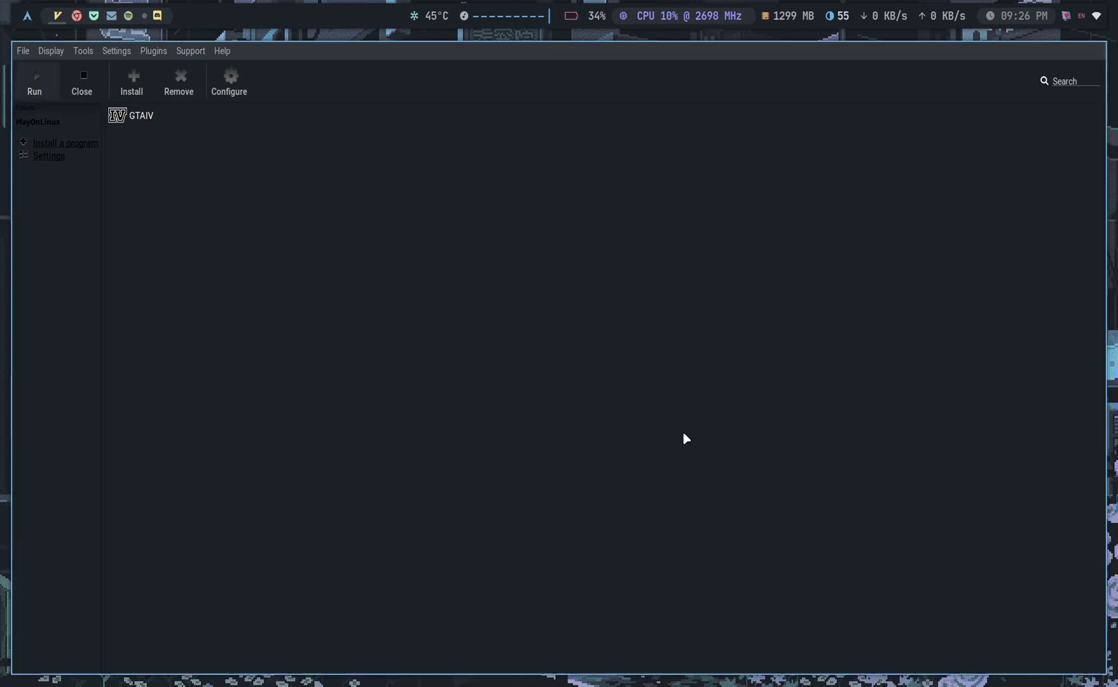
left_click(155, 122)
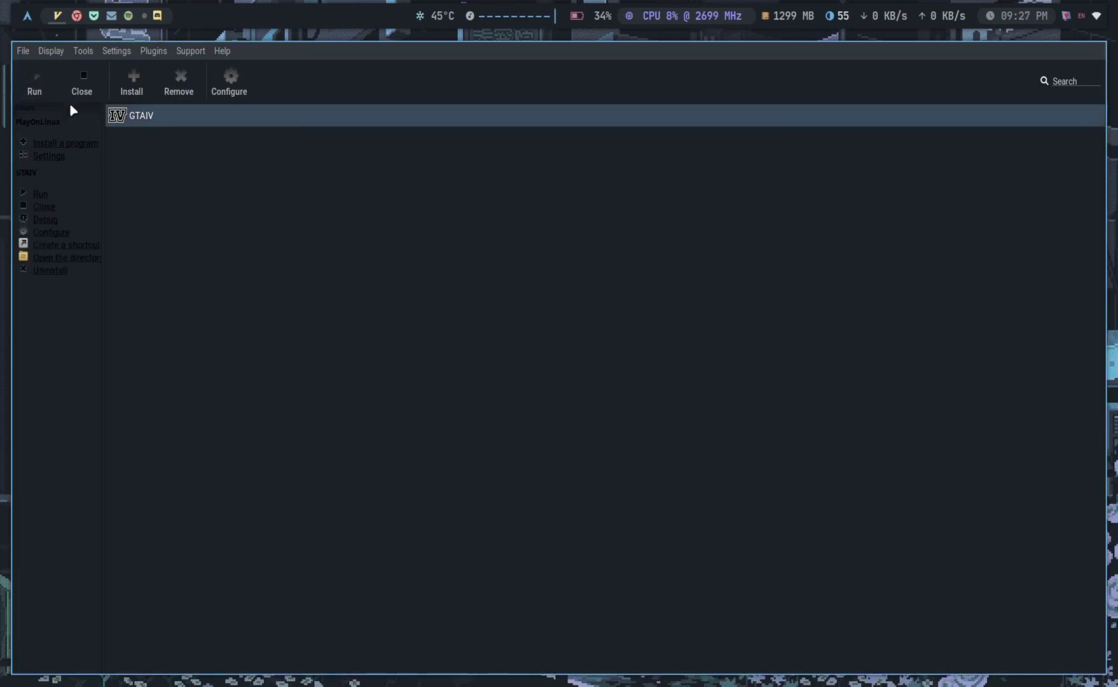
left_click(36, 89)
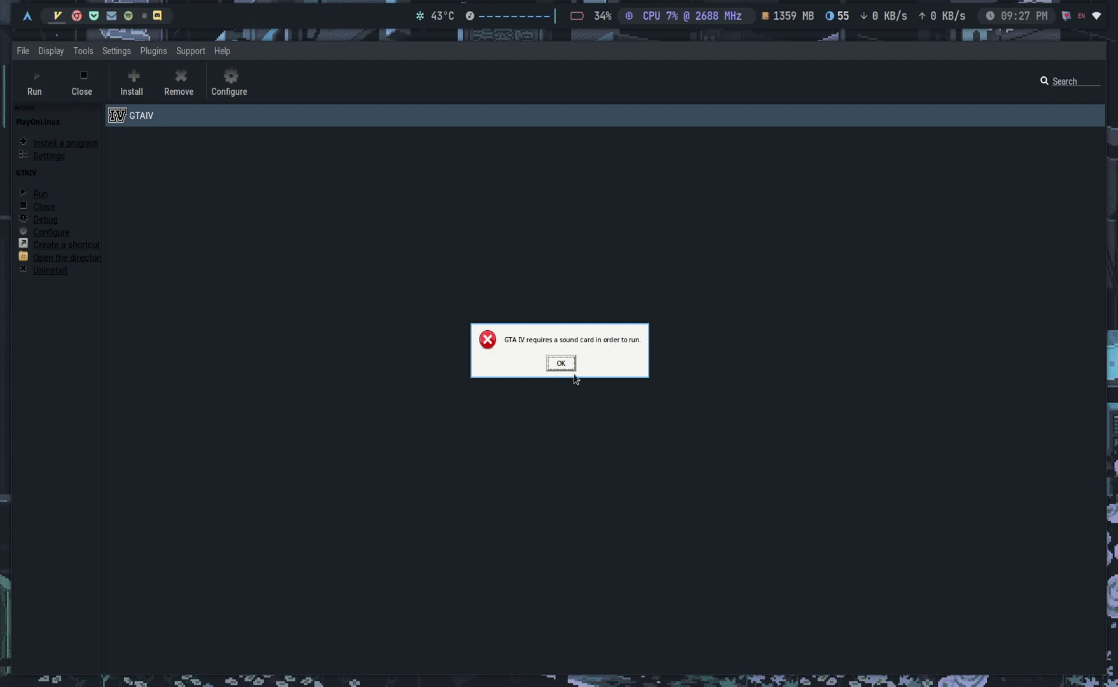
left_click(554, 366)
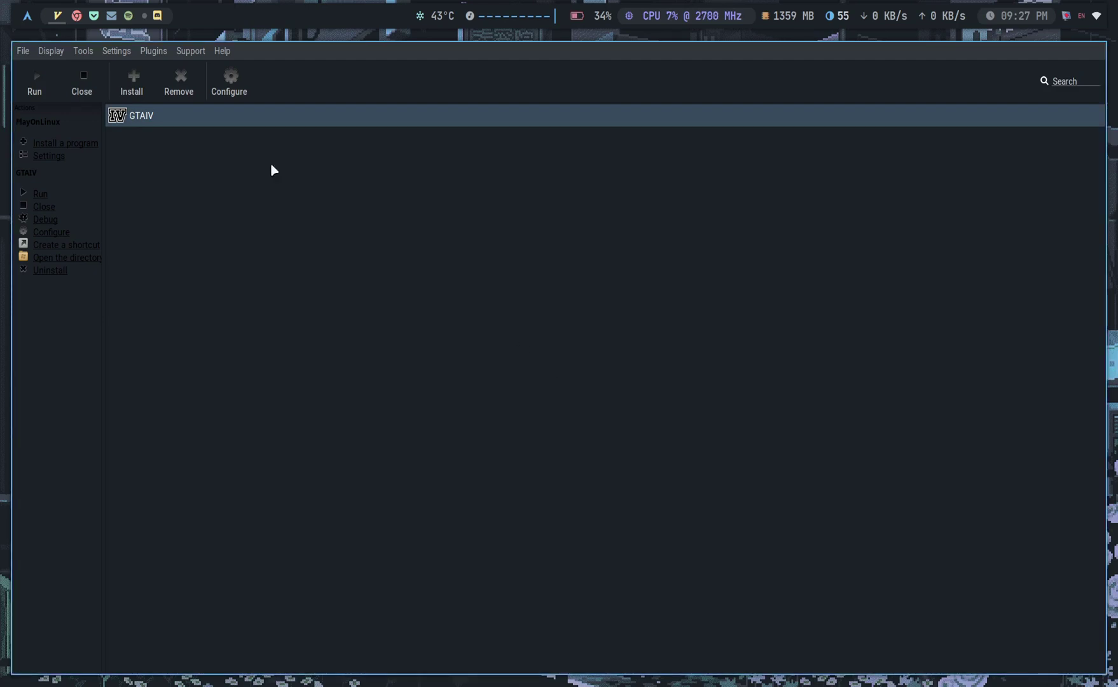
left_click(228, 96)
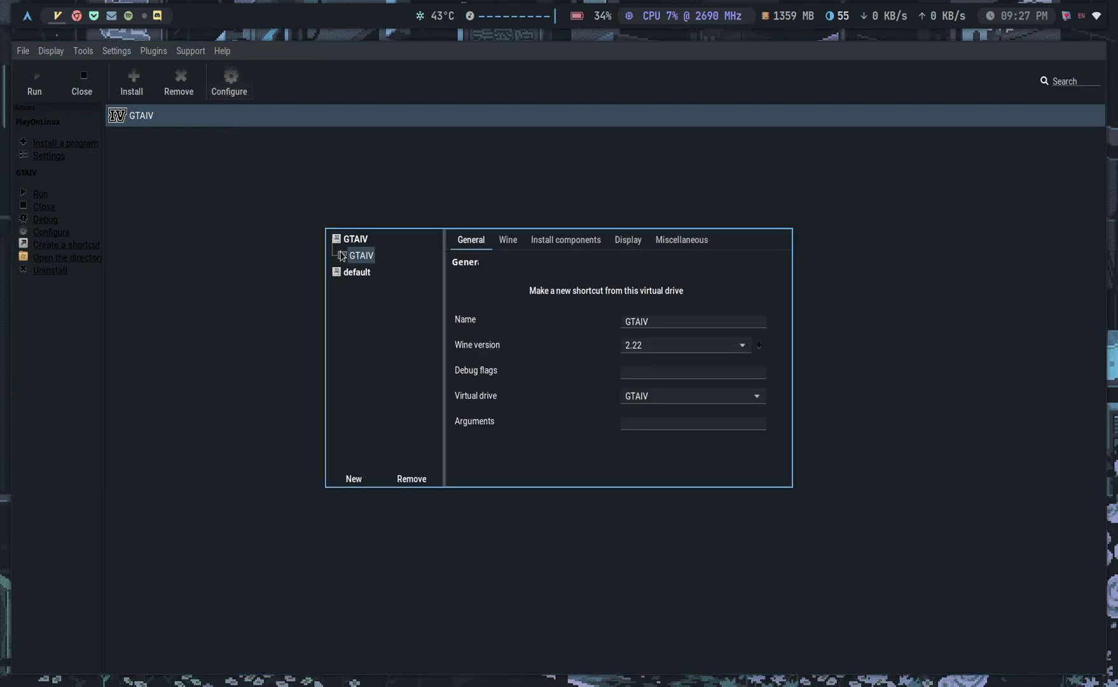
left_click(506, 242)
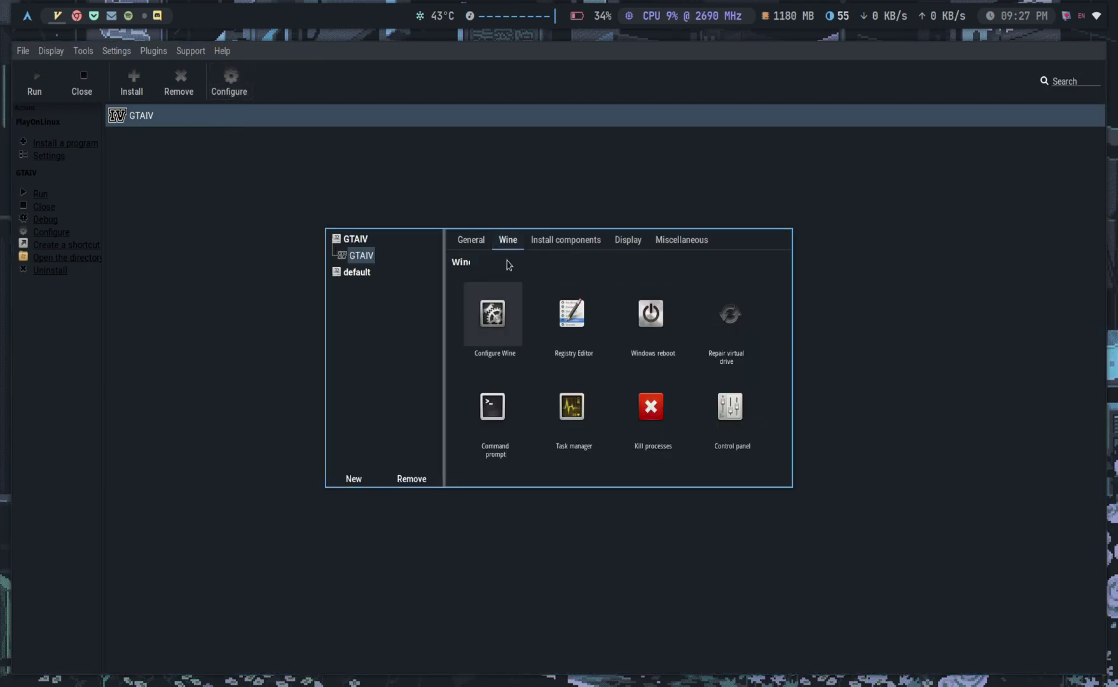
left_click(493, 317)
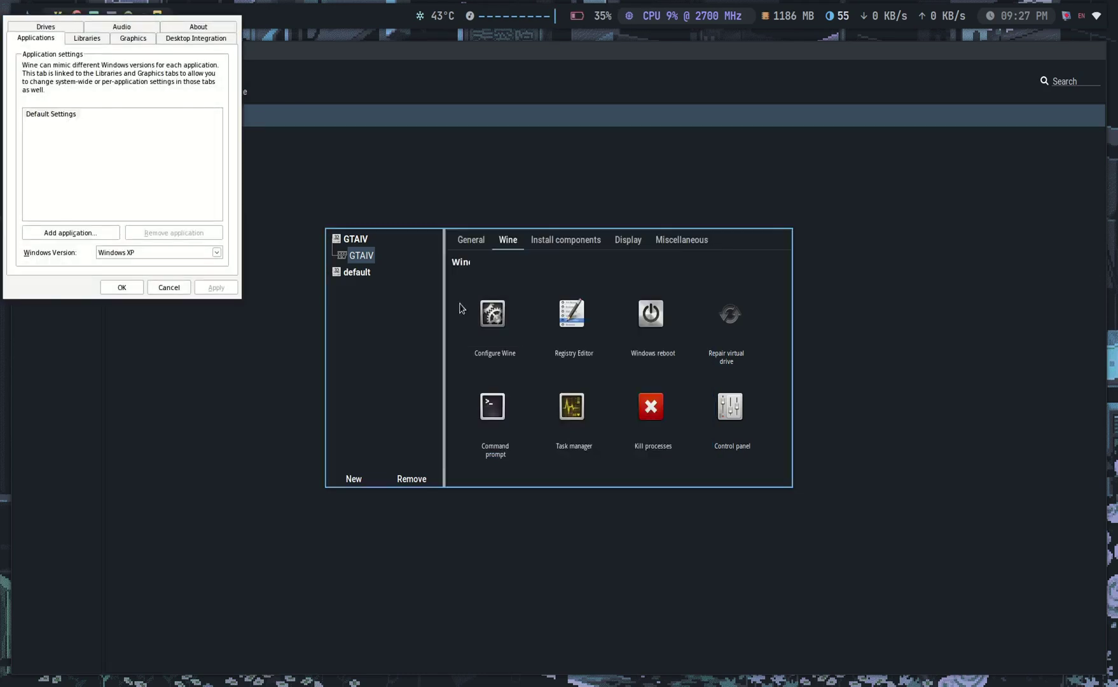
left_click(126, 27)
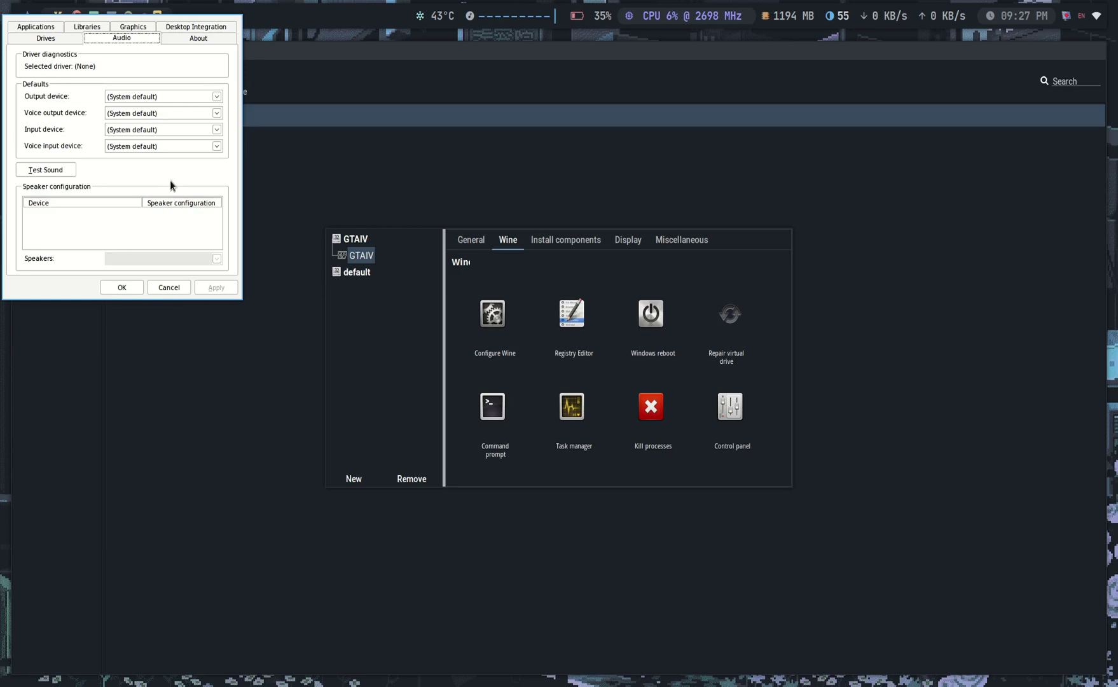
left_click(166, 288)
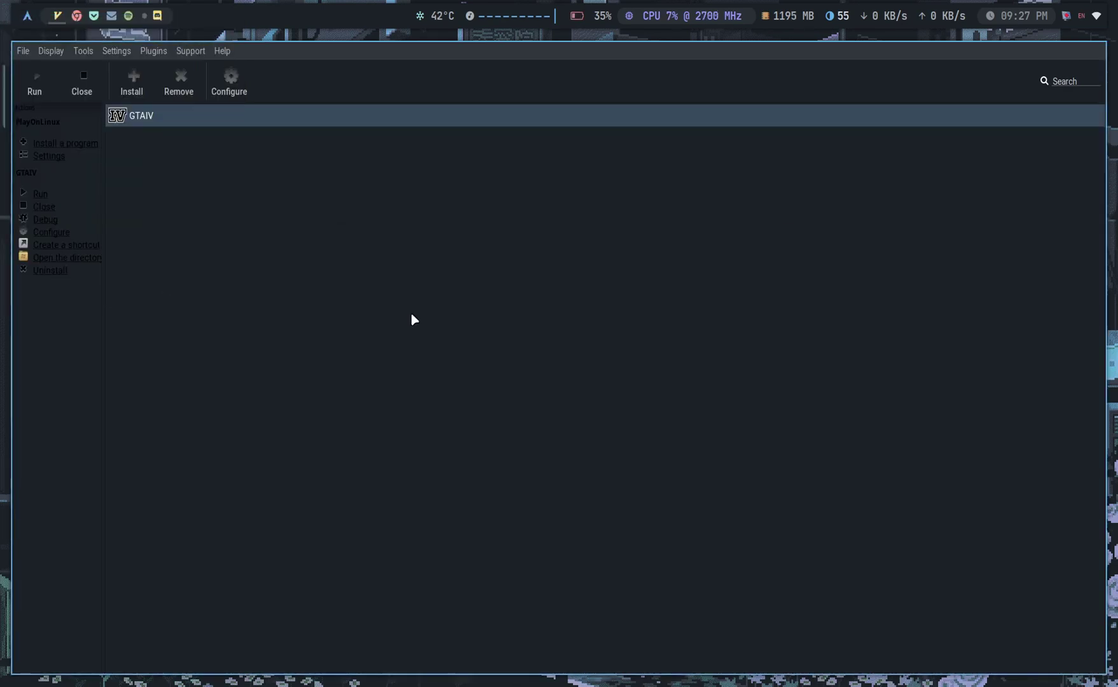
Remove the GTAIV virtual drive in the Configure window, confirm, and close it.
left_click(240, 93)
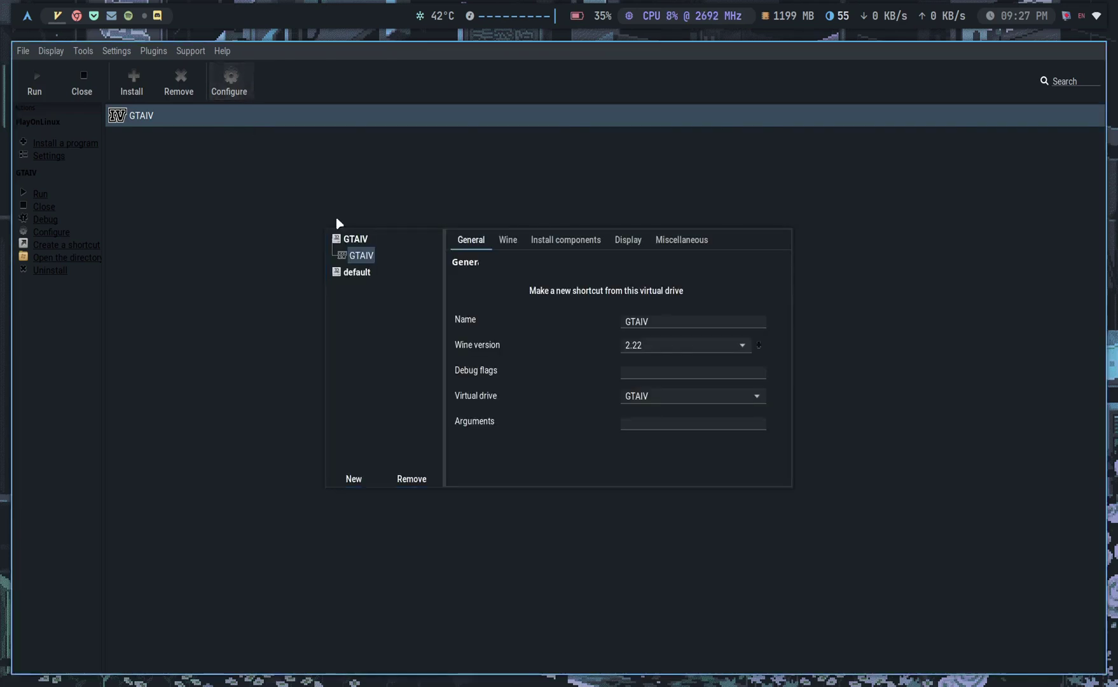
left_click(355, 239)
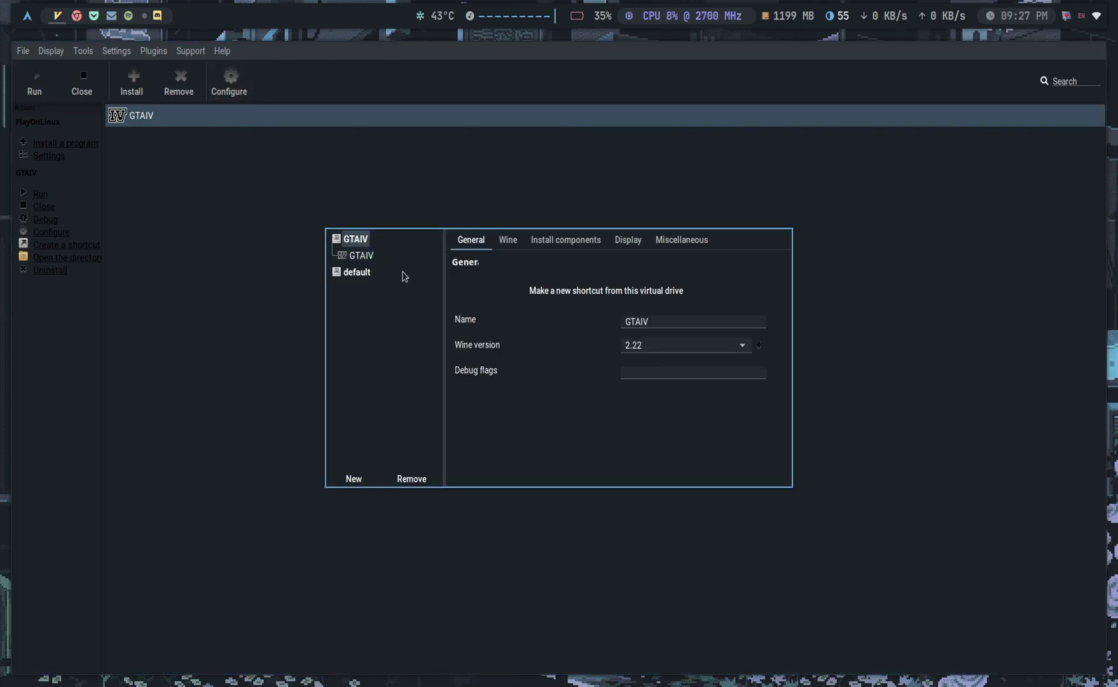
left_click(405, 478)
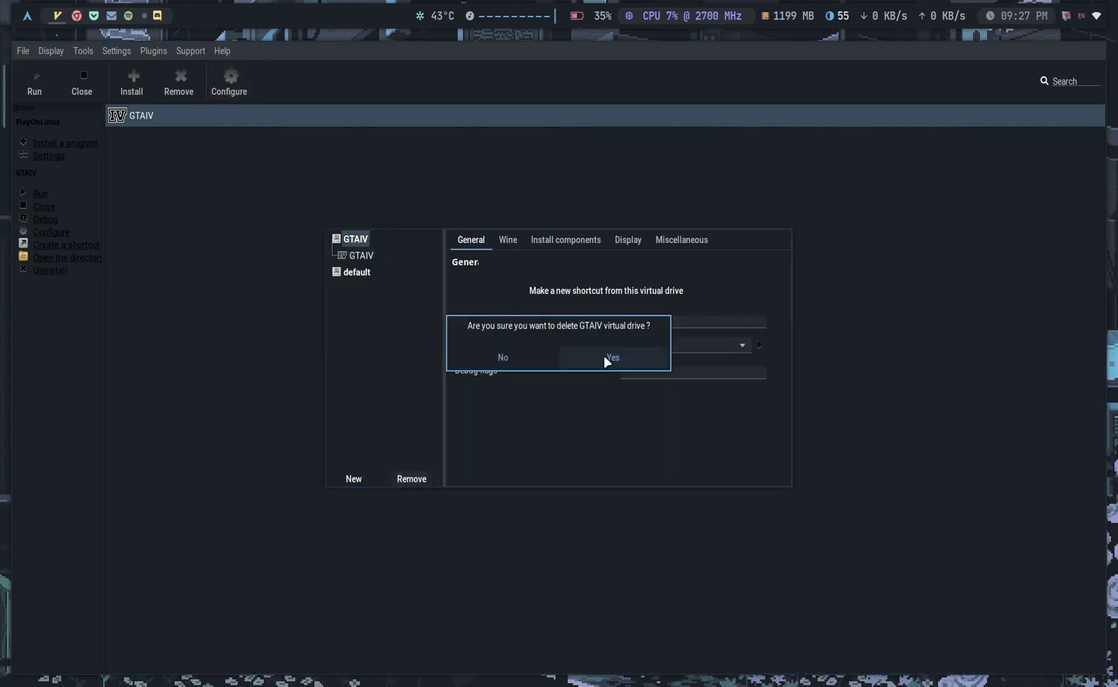
left_click(586, 360)
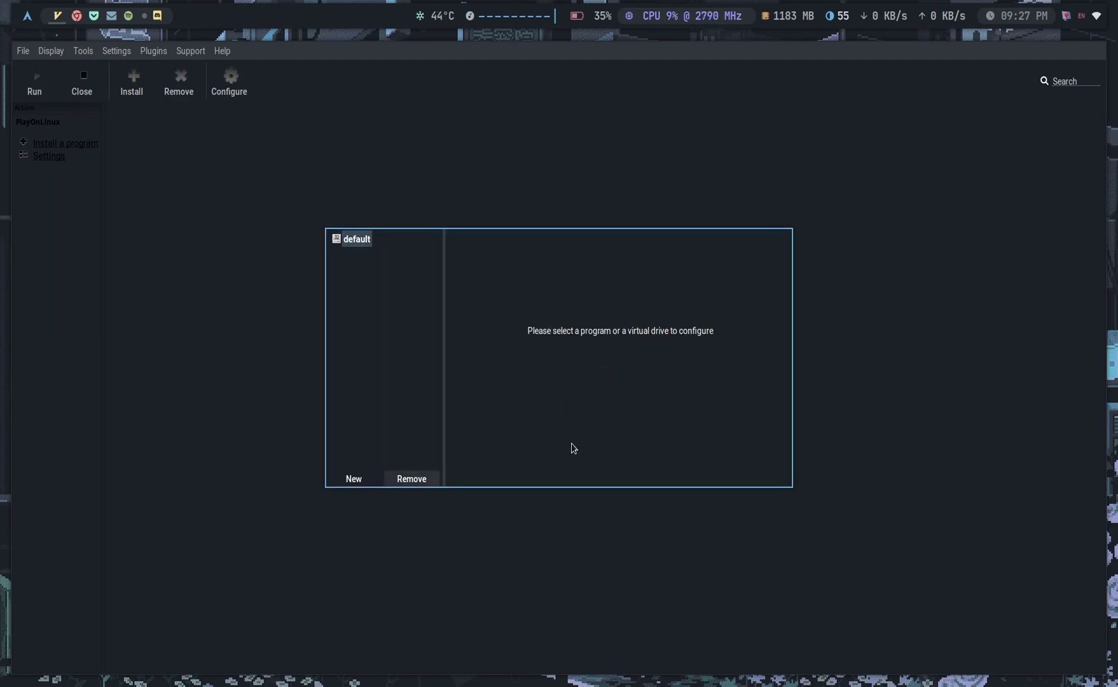
key("alt+F4")
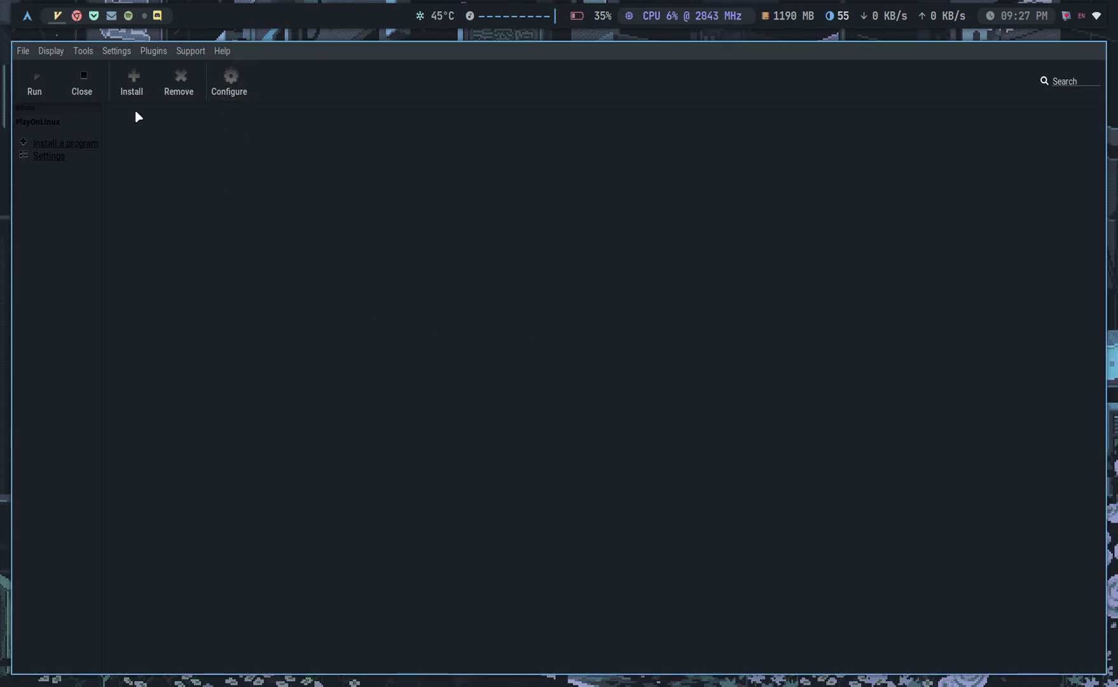
Start the Grand Theft Auto IV installer from the Games catalogue, searching 'grand', and pass the notices.
left_click(142, 84)
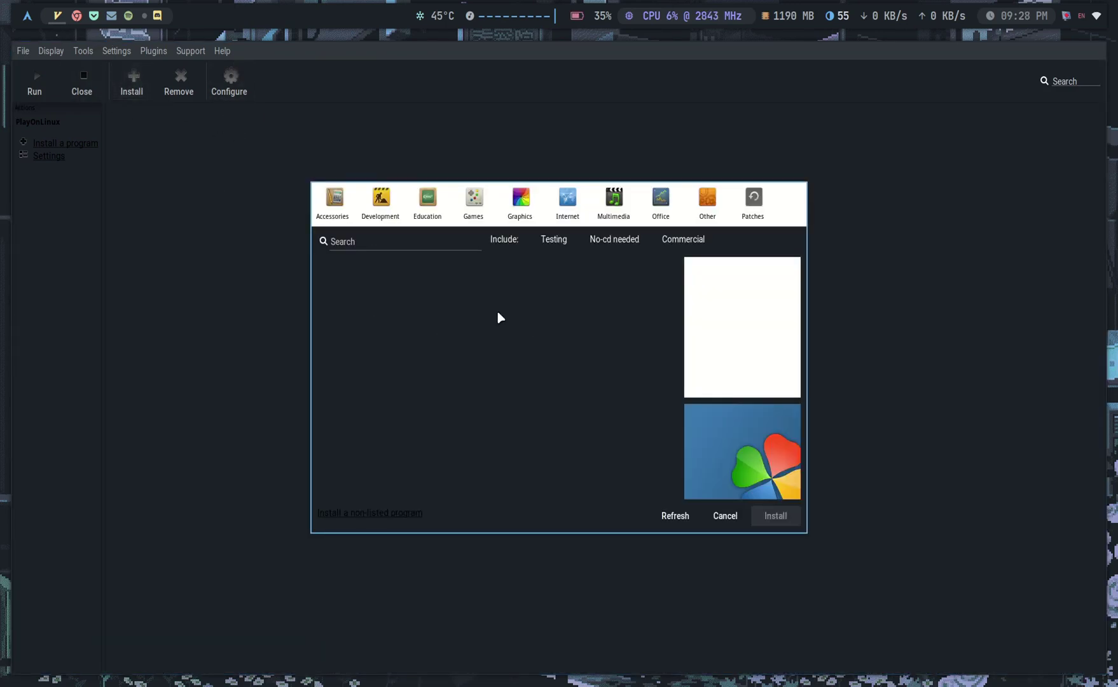
left_click(474, 207)
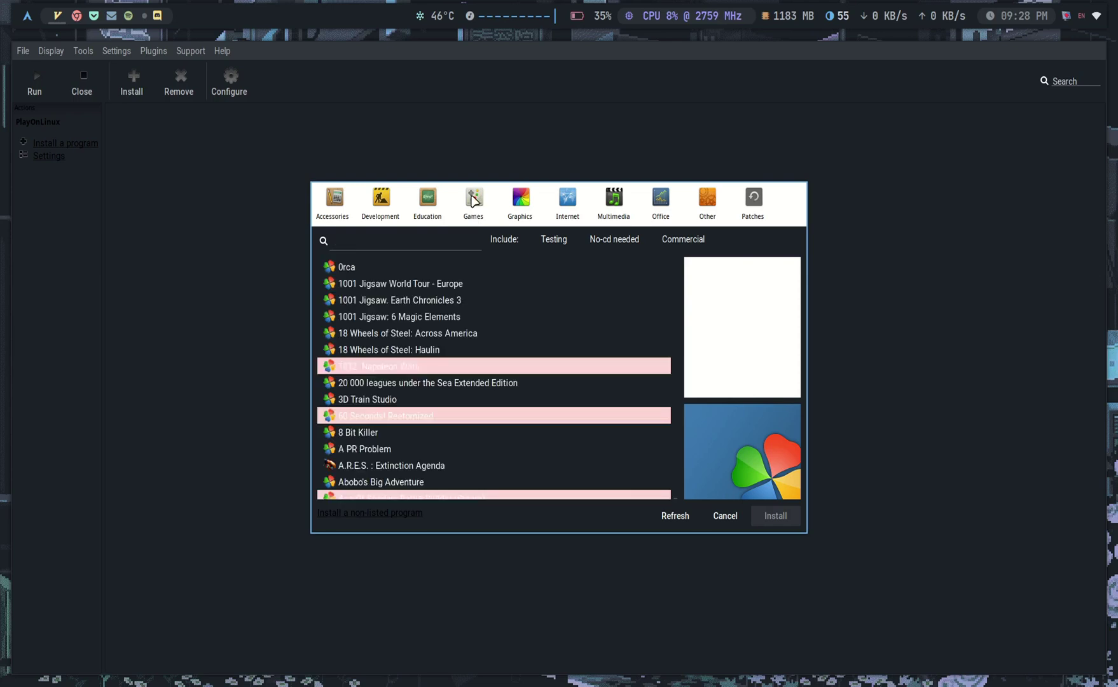
left_click(386, 248)
type("grand")
left_click(394, 398)
left_click(763, 516)
left_click(549, 383)
left_click(632, 437)
left_click(635, 438)
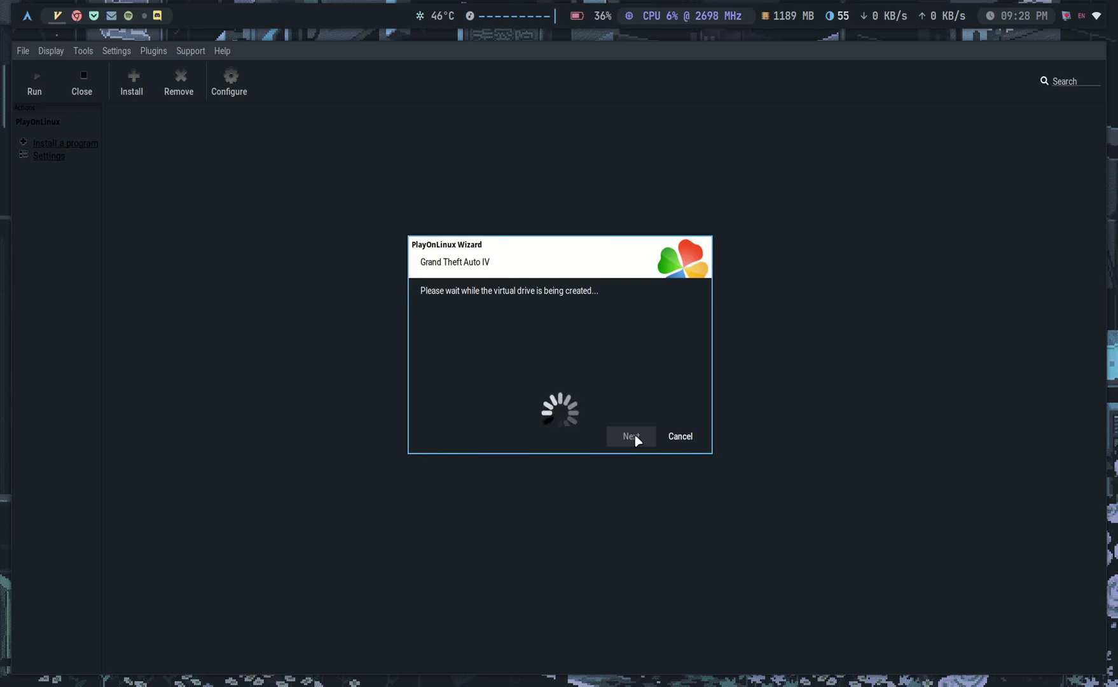
Choose the Digital Download version and continue past the Wine error and release-date note.
left_click(496, 338)
left_click(630, 437)
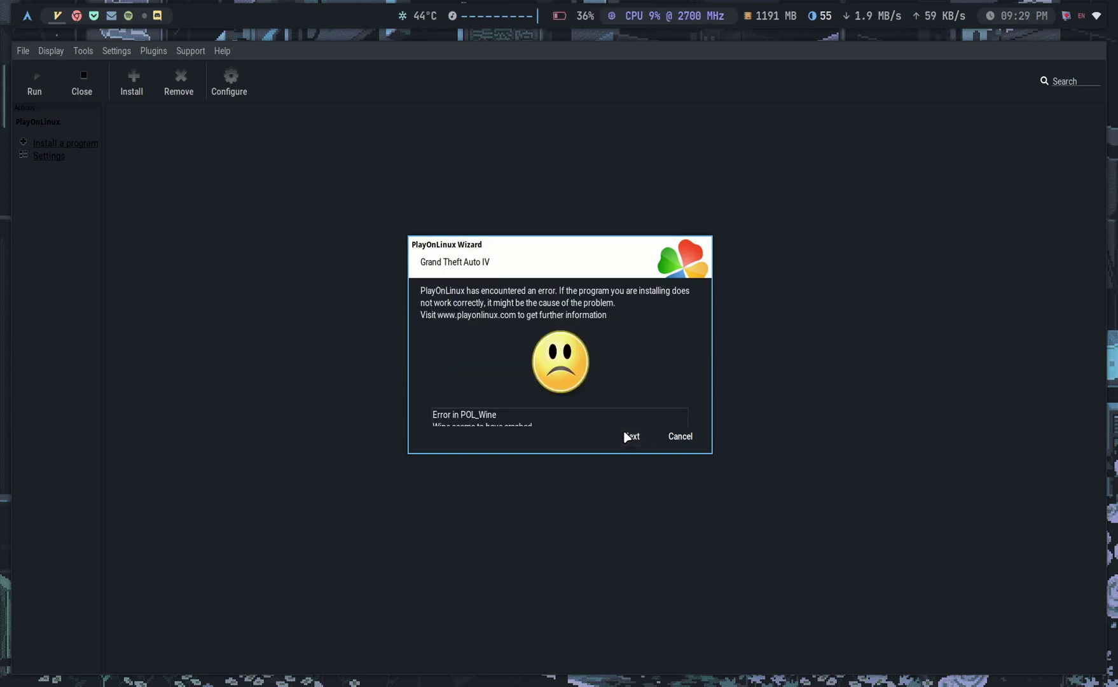
left_click(627, 439)
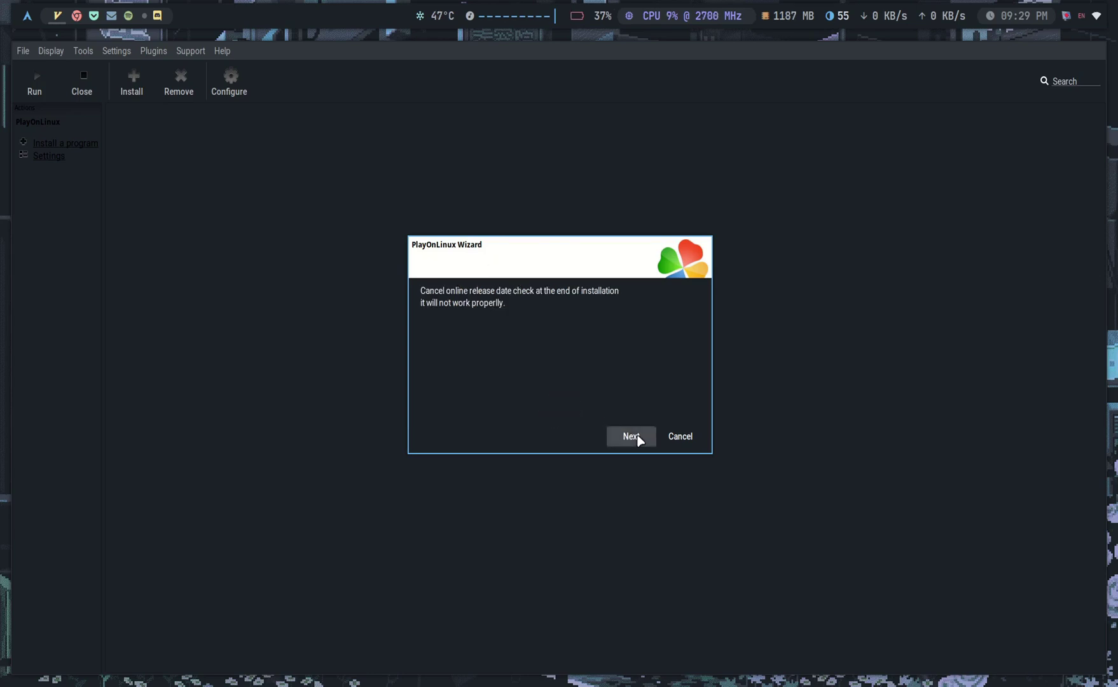
left_click(638, 436)
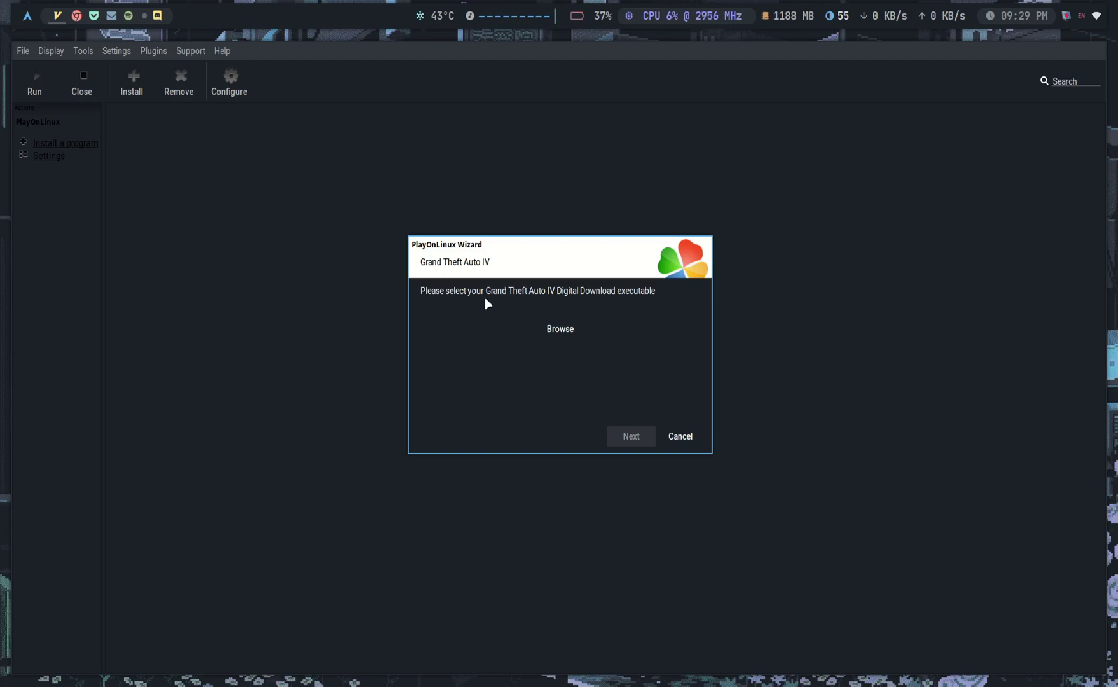
Browse the New Volume drive, search 'dis', and select disk2vhd.exe.
left_click(545, 328)
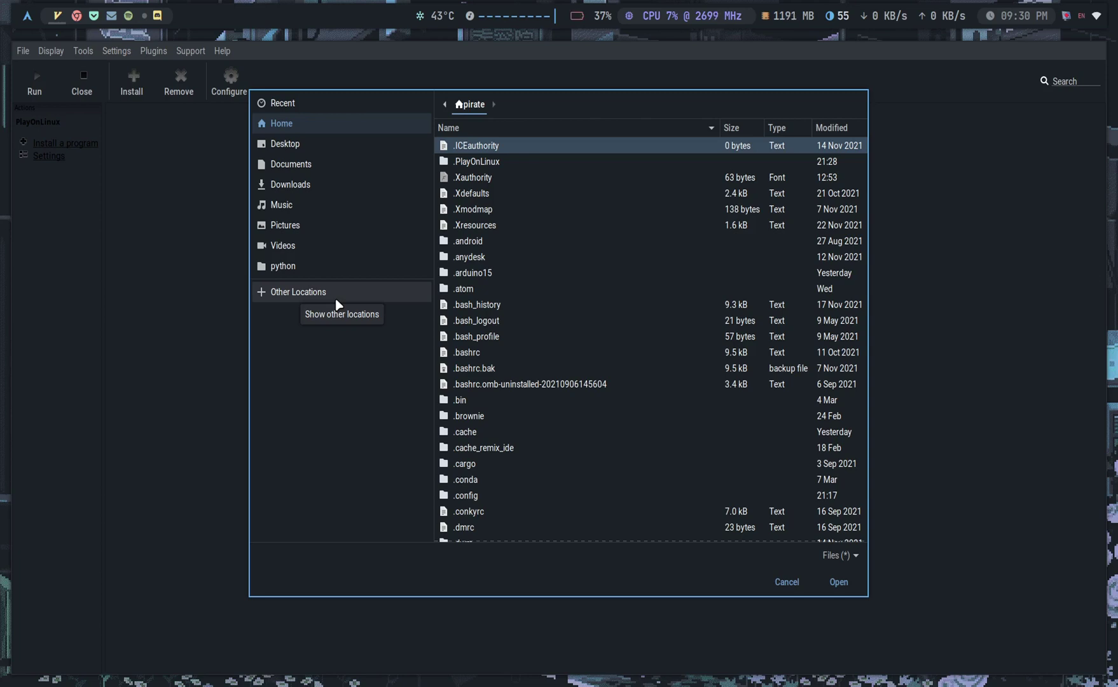
left_click(337, 299)
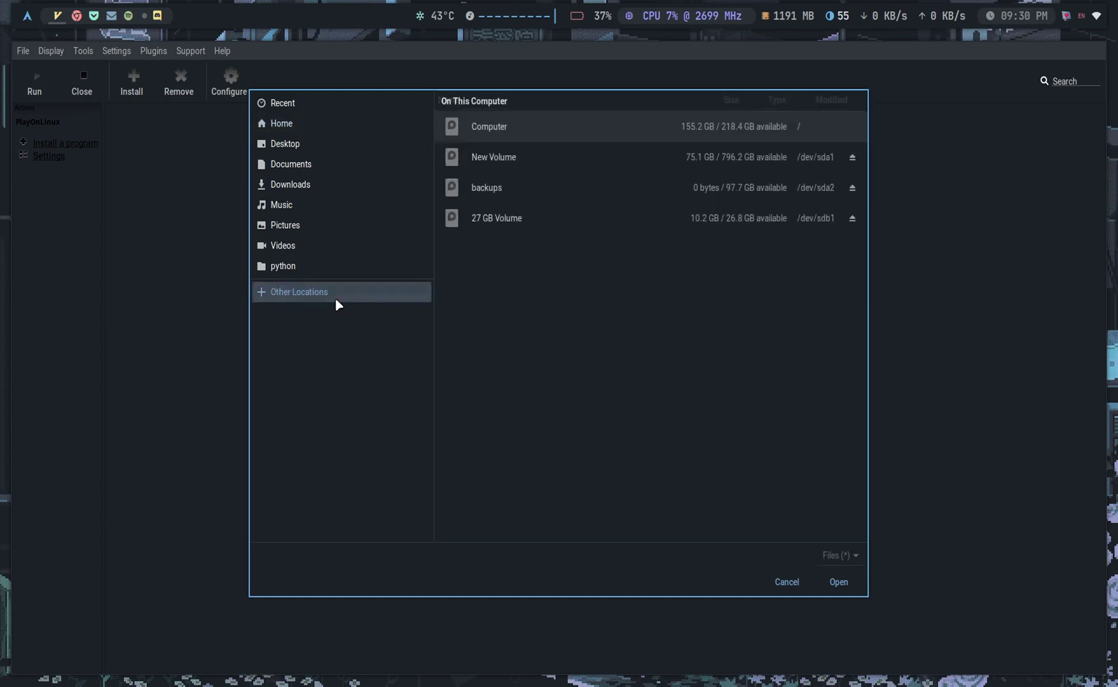
left_click(514, 152)
type("di")
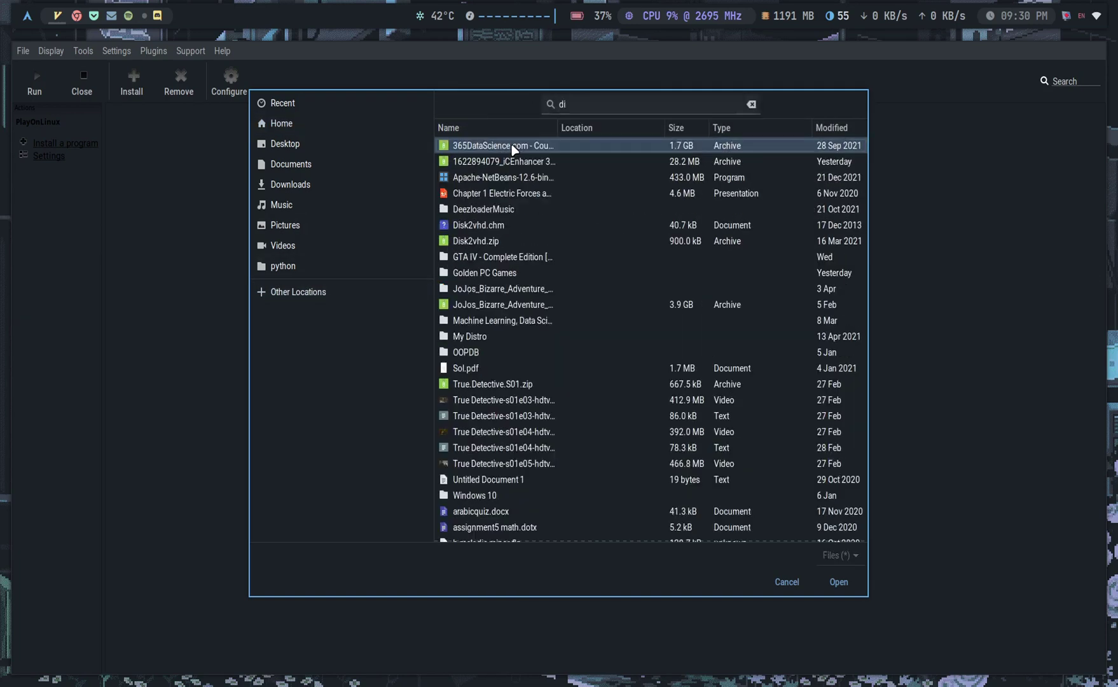
type("s")
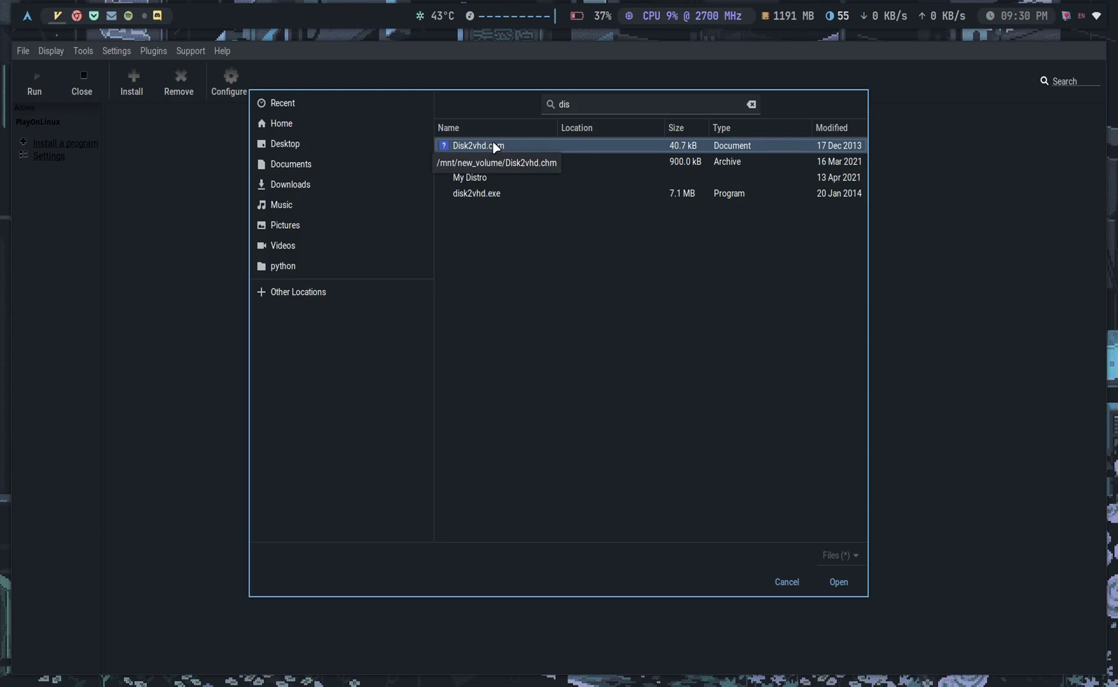
left_click(465, 196)
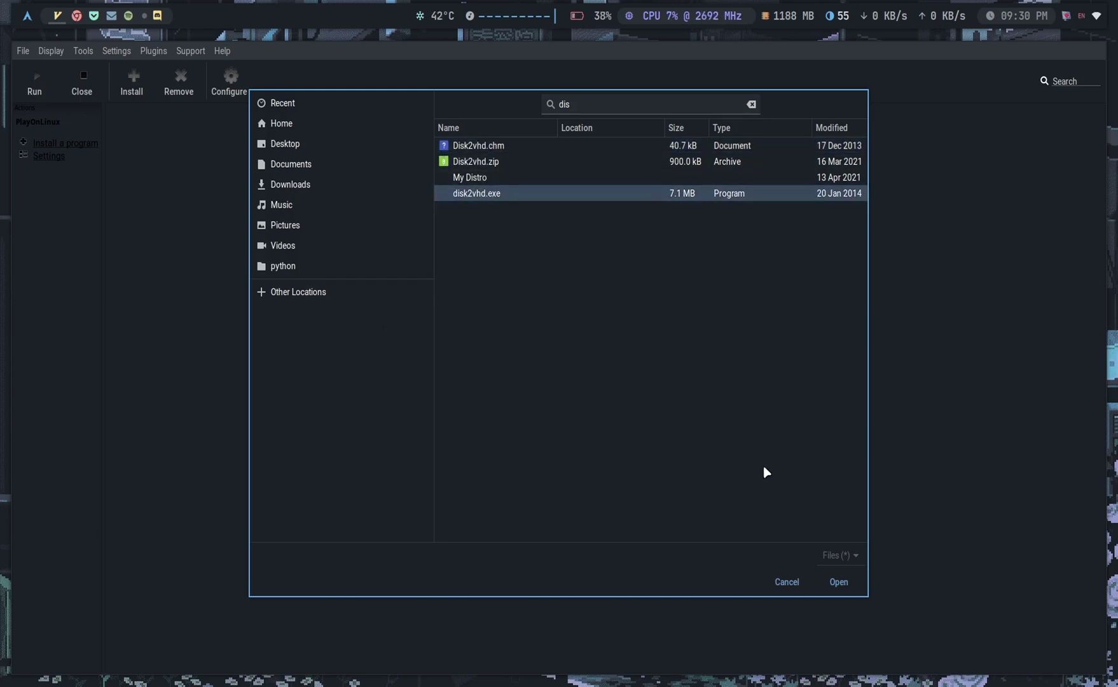
Install with disk2vhd.exe, accept its license, close Disk2vhd, and cancel the wizard.
left_click(852, 586)
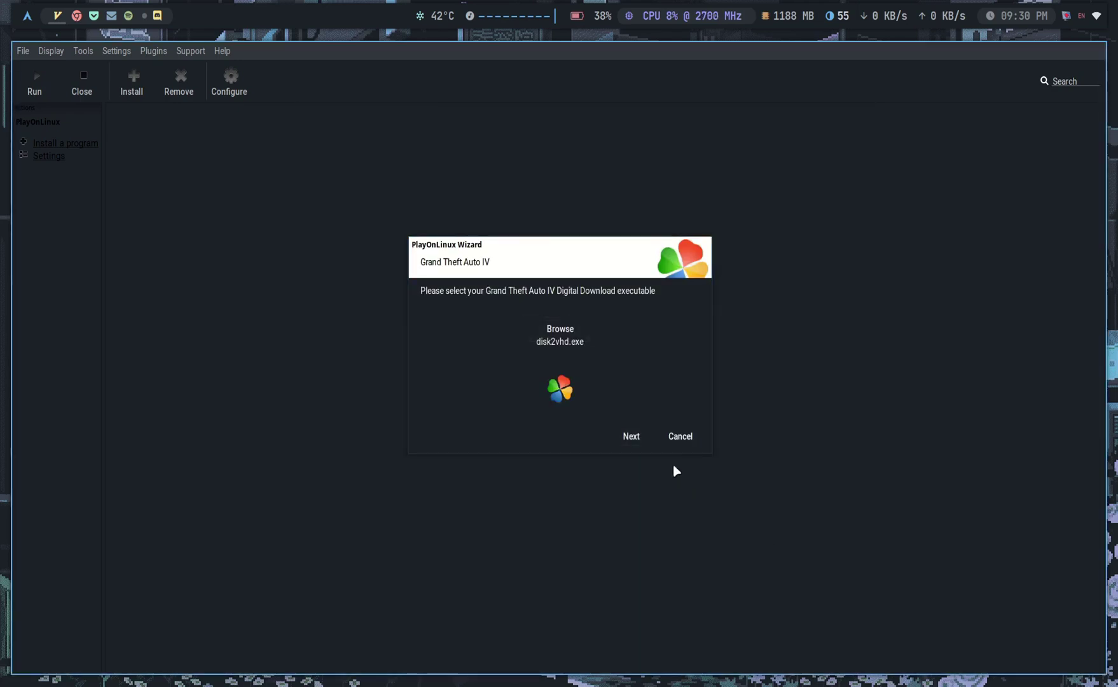
left_click(632, 438)
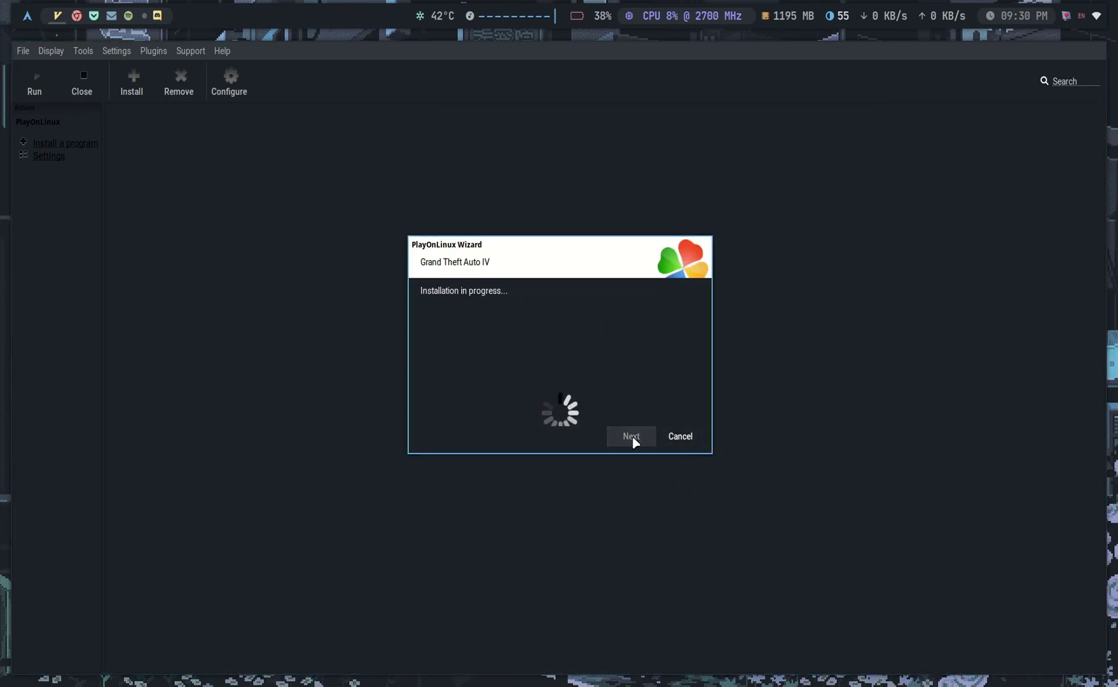
left_click(633, 432)
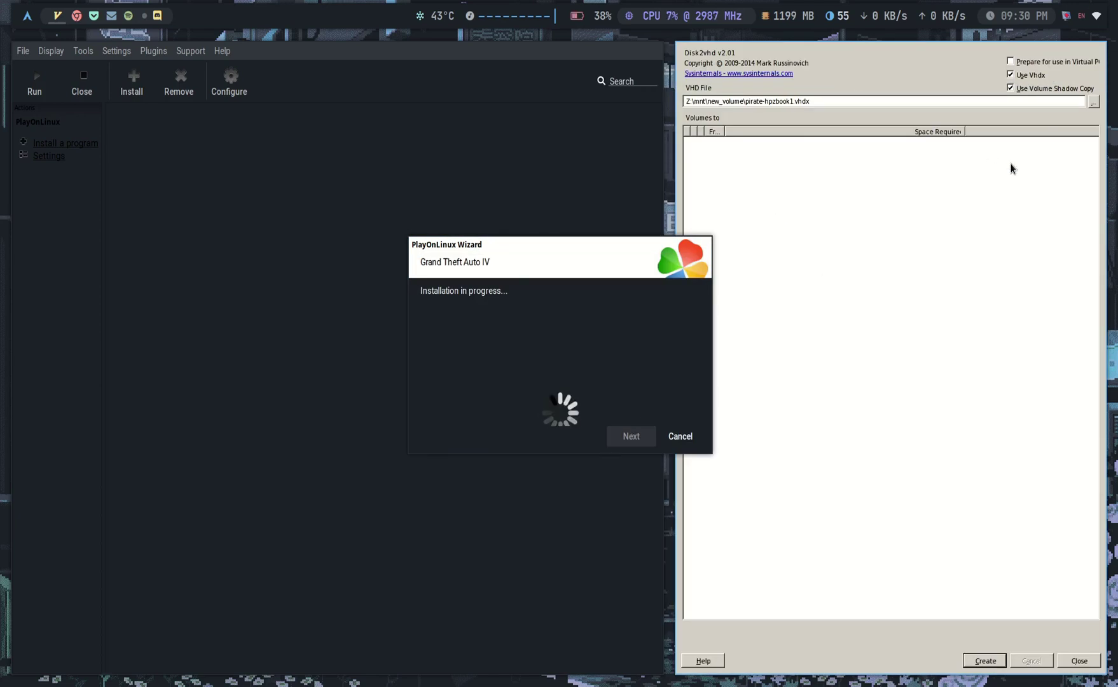
left_click(1079, 661)
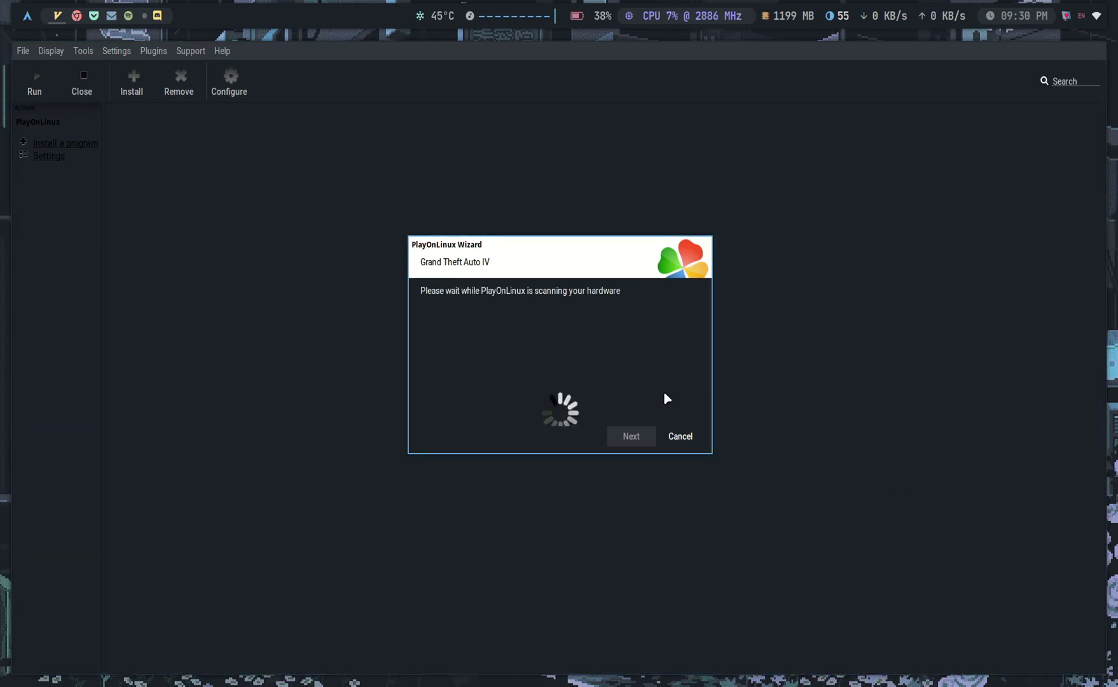
left_click(679, 437)
Start a new shortcut from the GTAIV virtual drive's configuration, choosing to browse for the program.
left_click(233, 89)
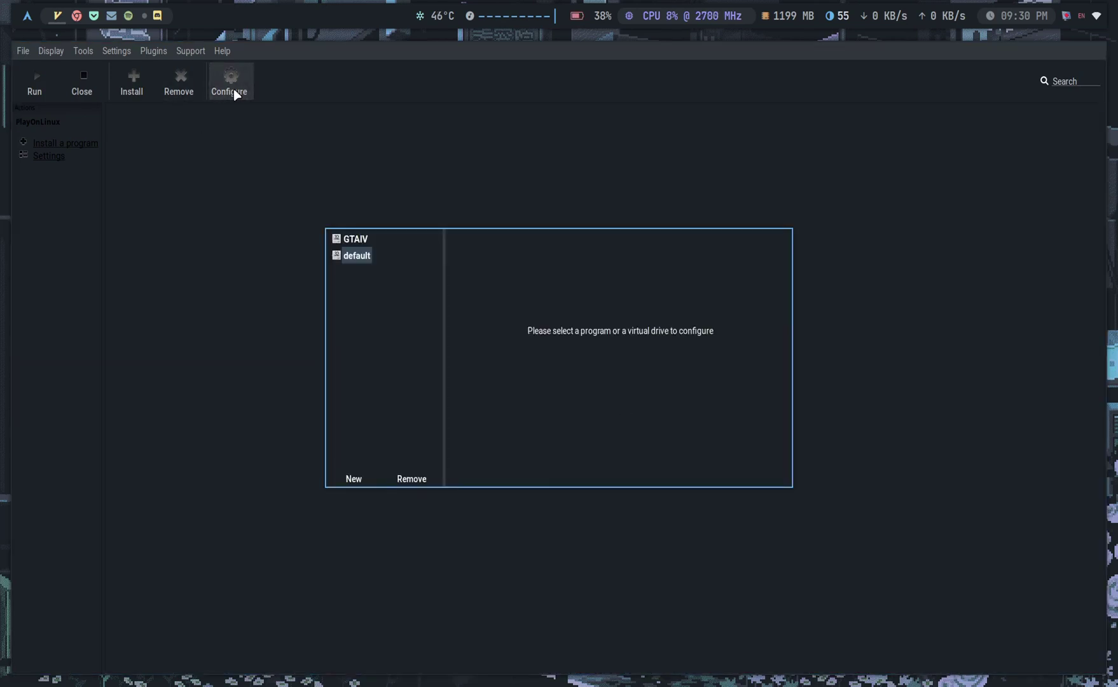
left_click(345, 241)
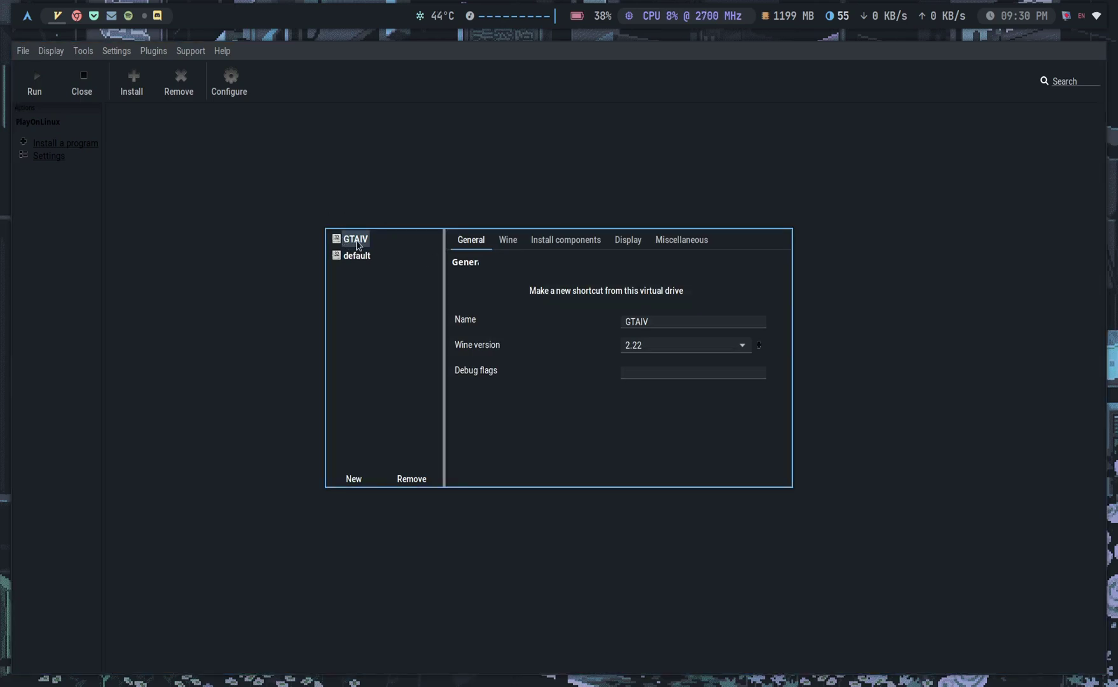
left_click(591, 292)
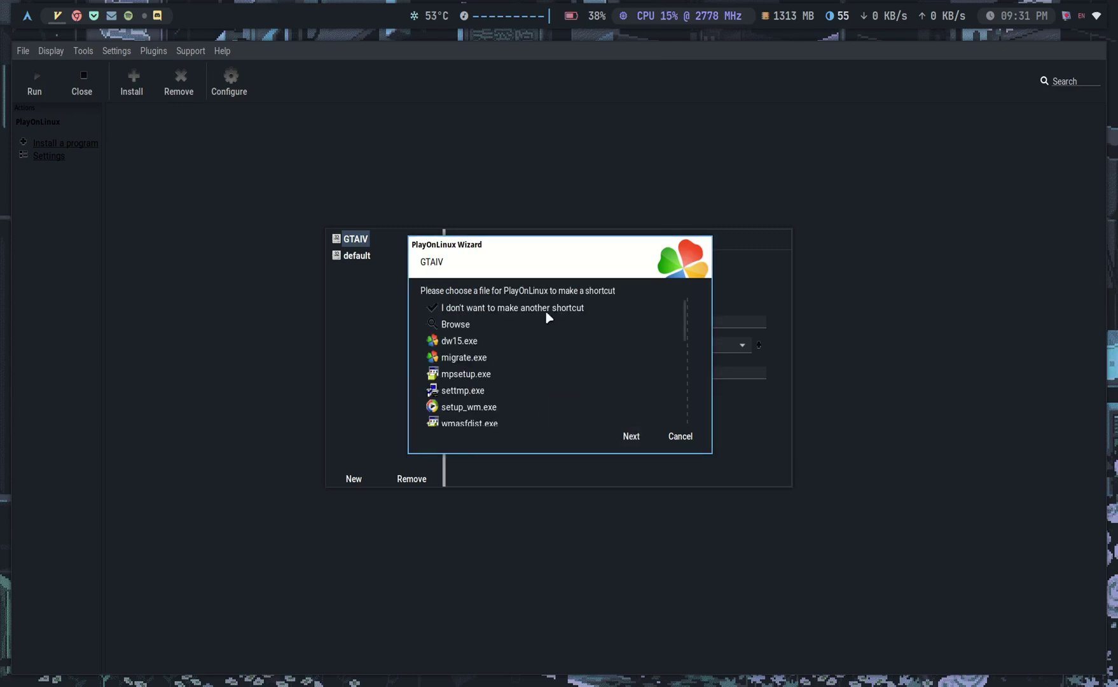
double_click(469, 326)
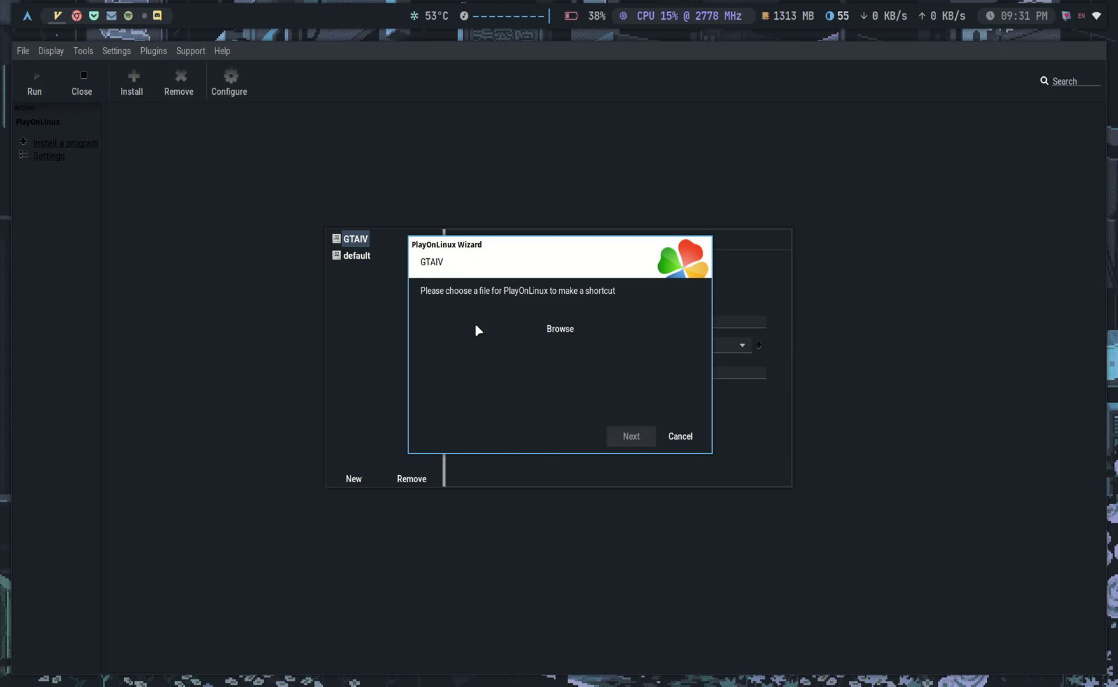
left_click(558, 330)
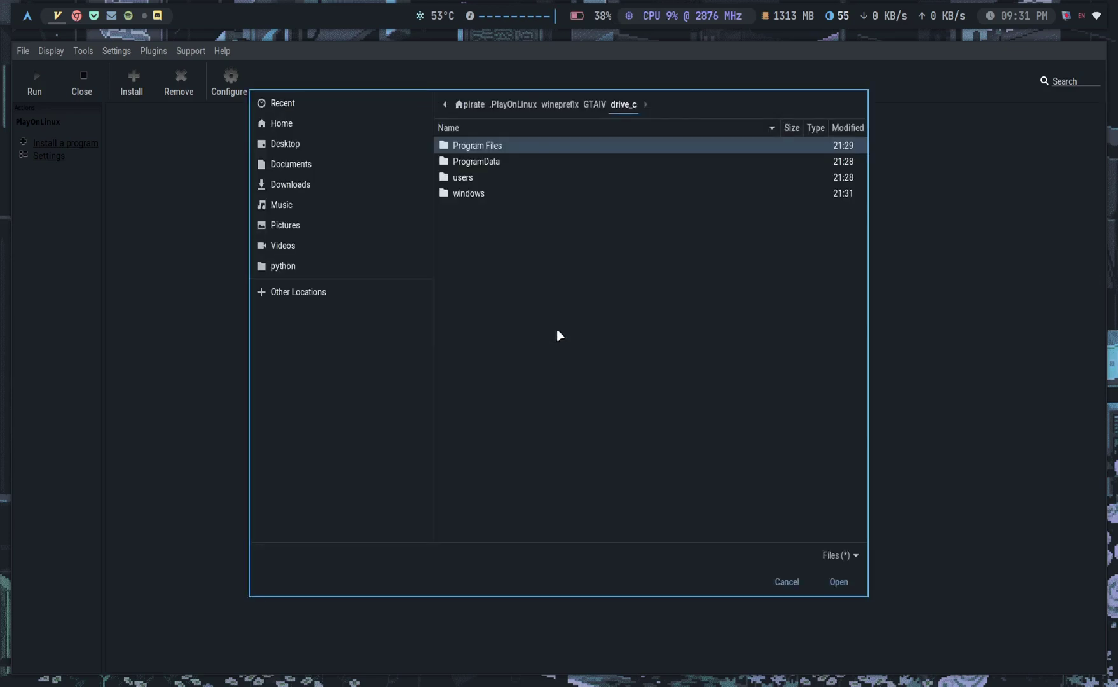
Select GTAIV.exe in New Volume/Golden PC Games/gta/Grand Theft Auto IV as the target.
left_click(326, 293)
left_click(569, 163)
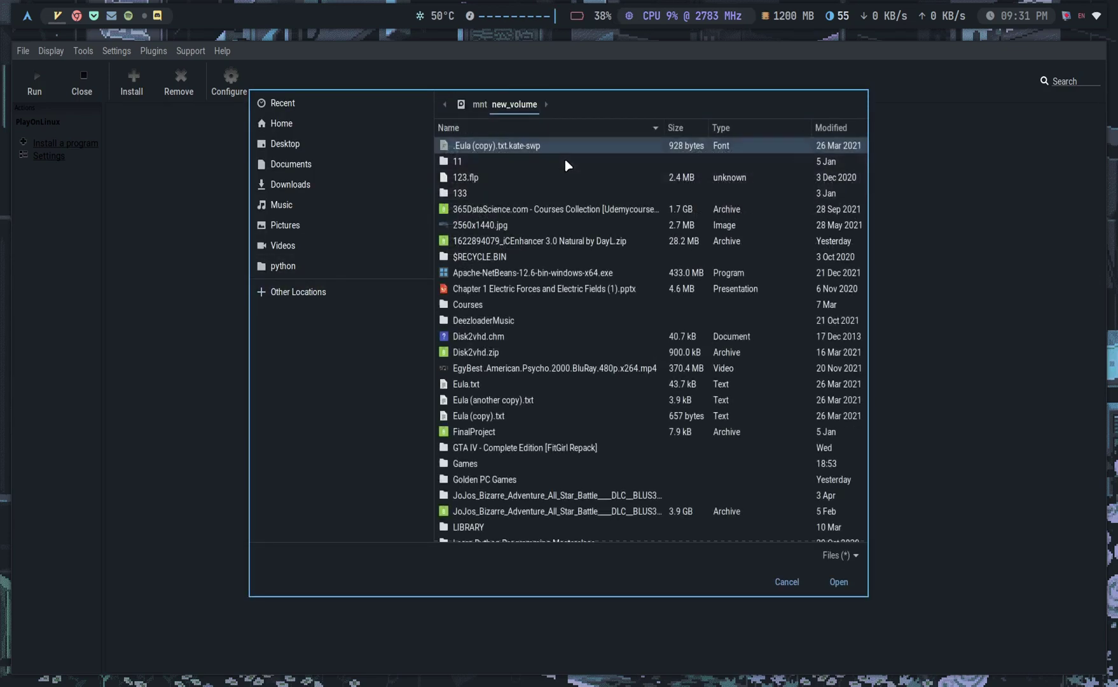
type("game")
double_click(538, 167)
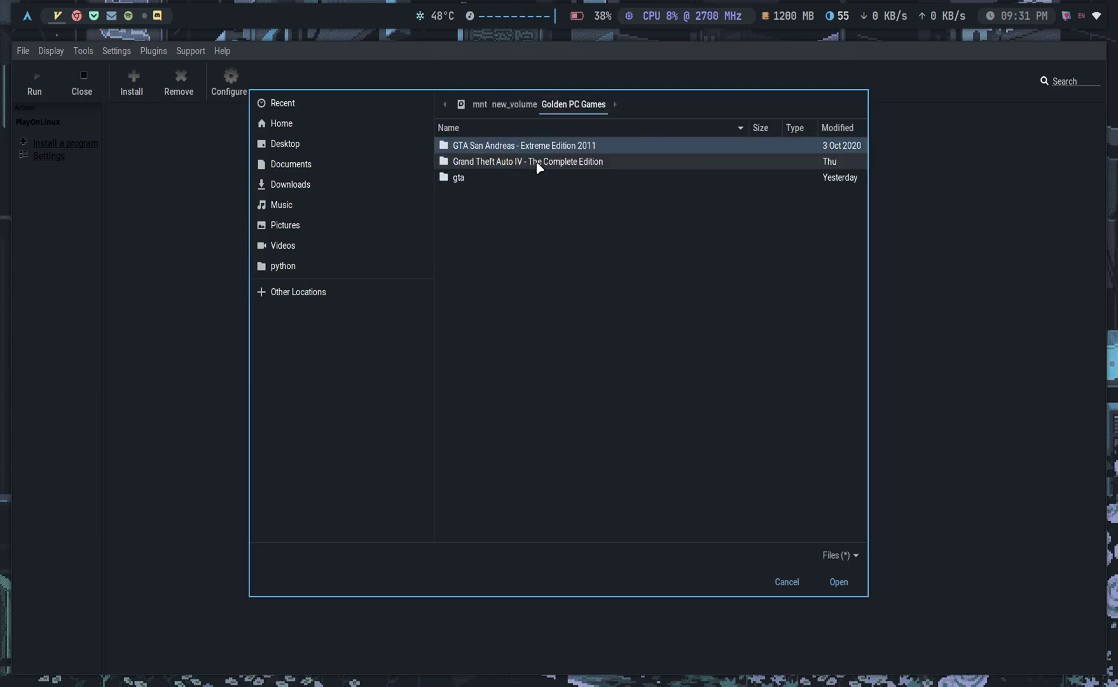
double_click(487, 179)
double_click(515, 151)
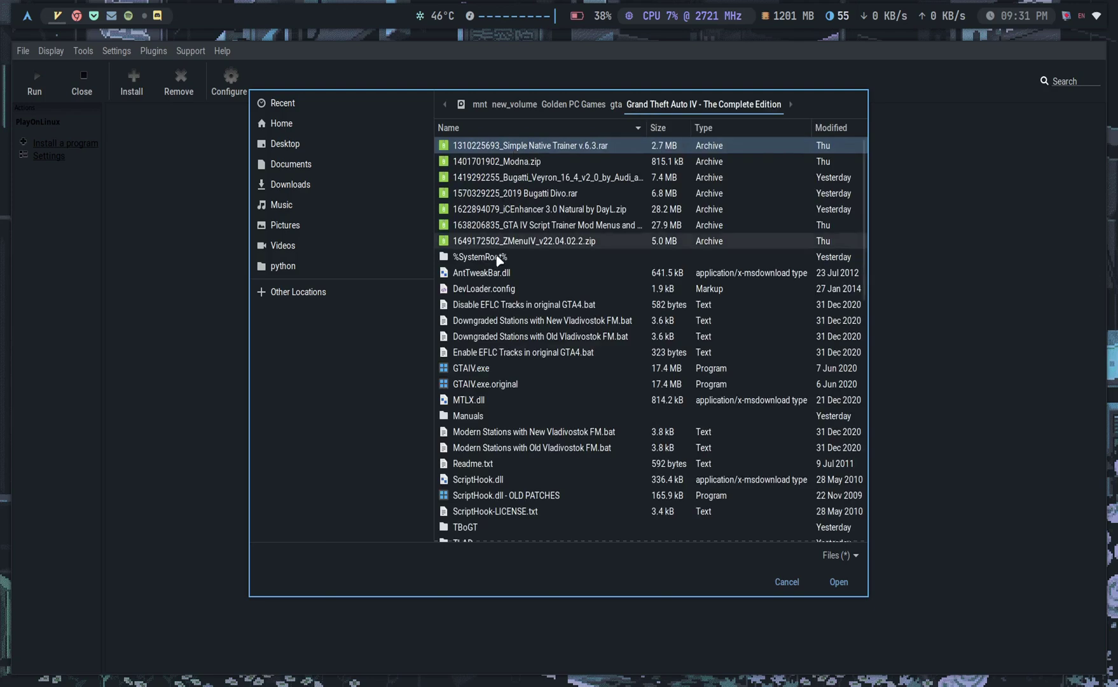
double_click(474, 369)
Name the shortcut GTAIV, finish the wizard and close it.
left_click(635, 439)
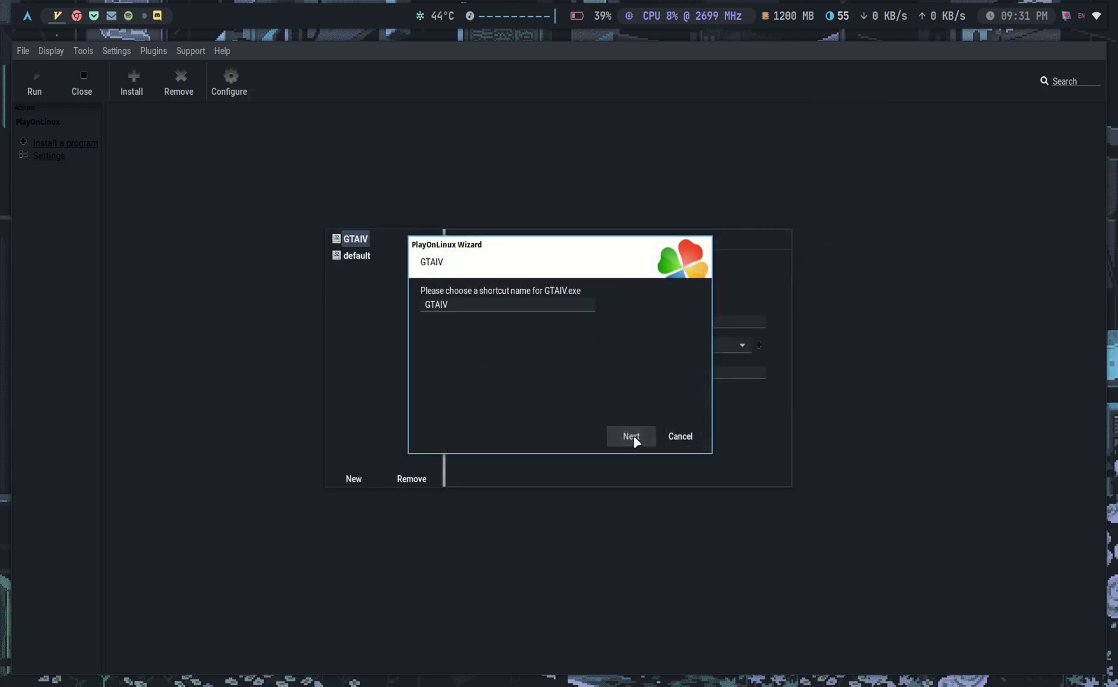
left_click(635, 439)
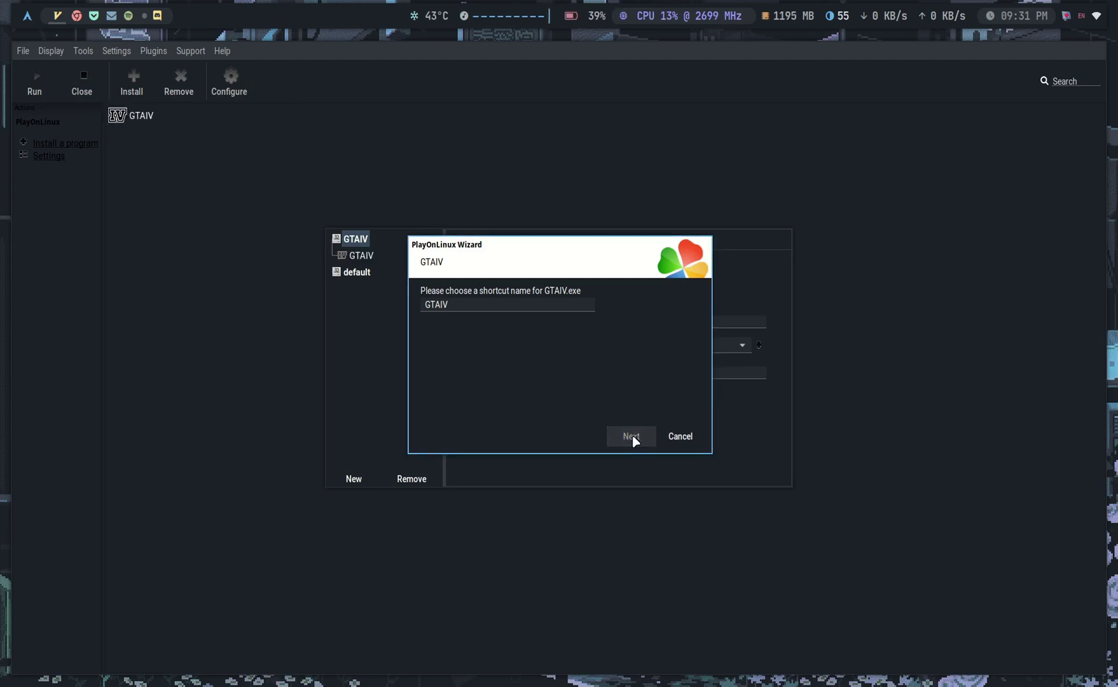
left_click(631, 437)
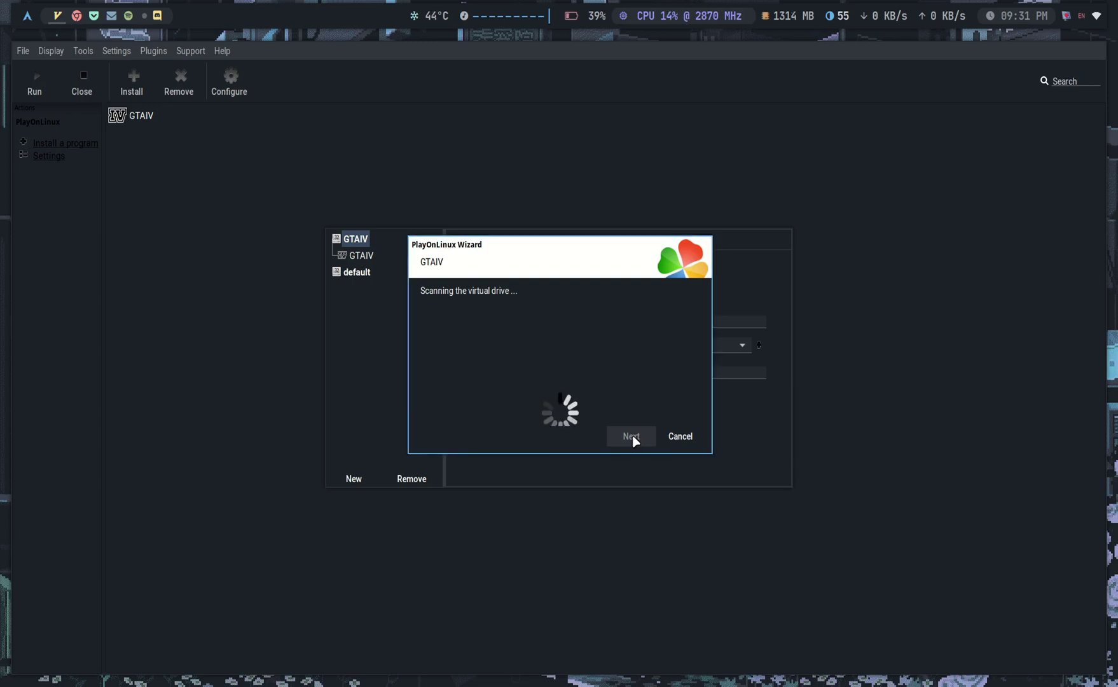
left_click(678, 437)
Close the configuration window, run the GTAIV shortcut, and dismiss the FS_Check error with Next.
key("alt+F4")
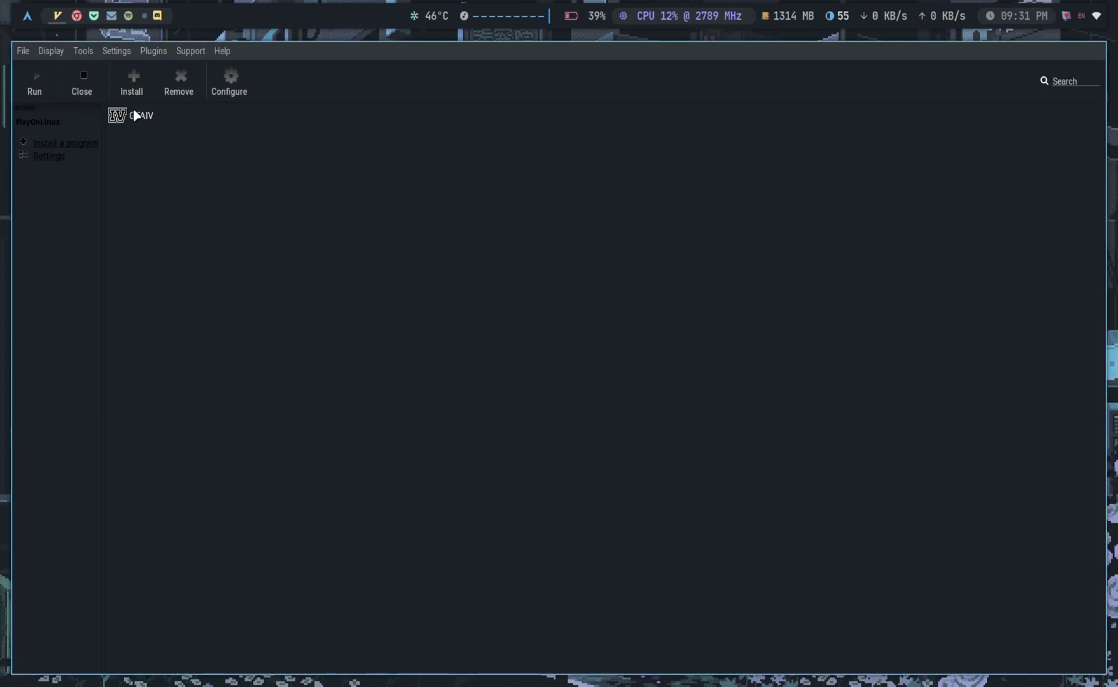
left_click(138, 118)
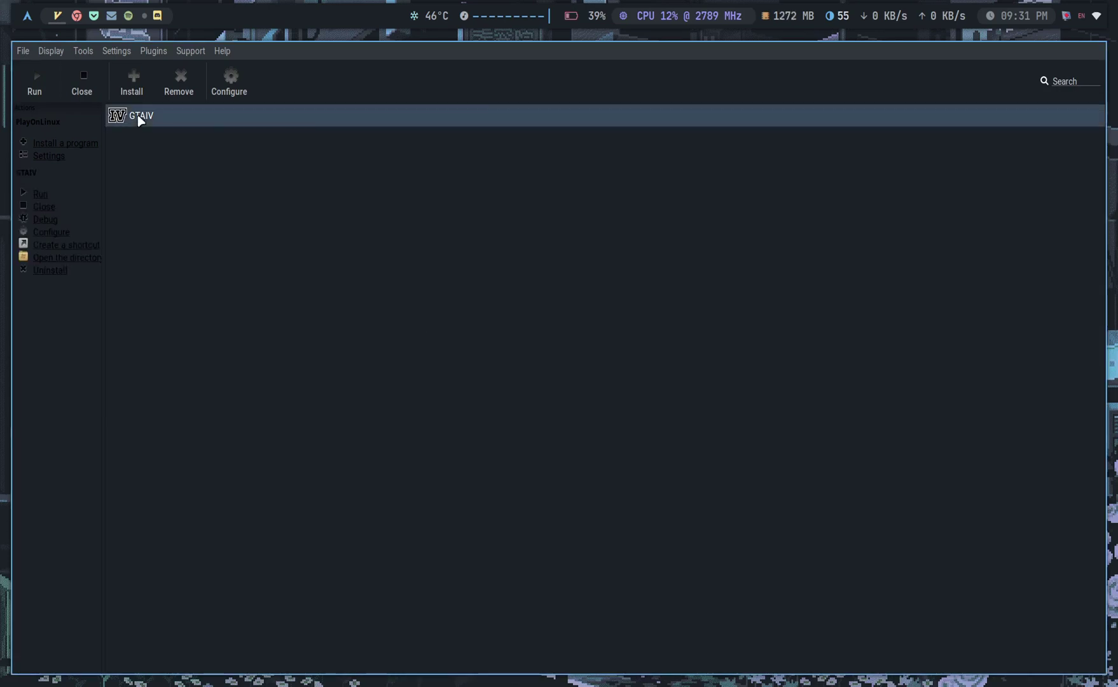
left_click(41, 87)
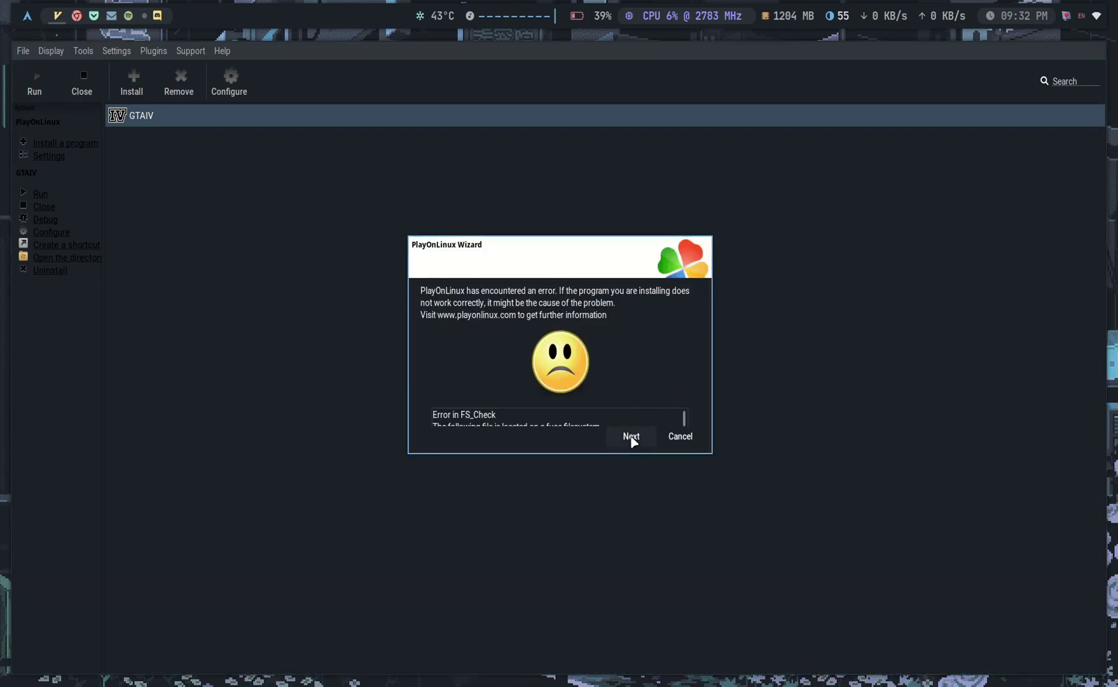
left_click(632, 438)
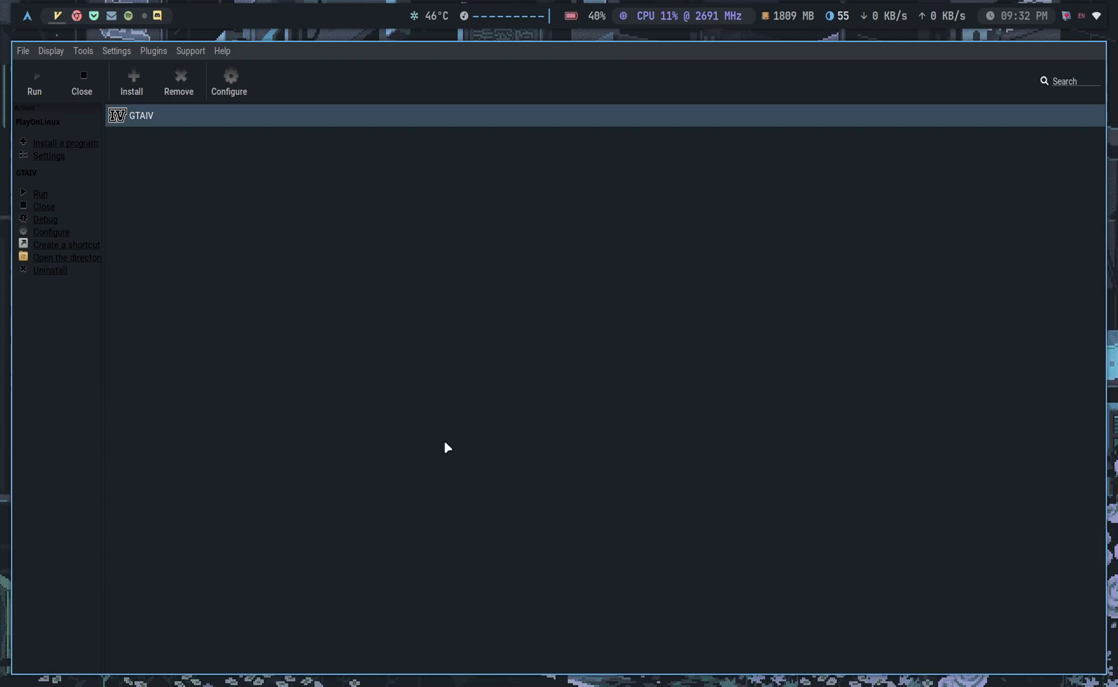
Run GTAIV again and click Next on the filesystem check error so the game reaches its menu.
left_click(45, 87)
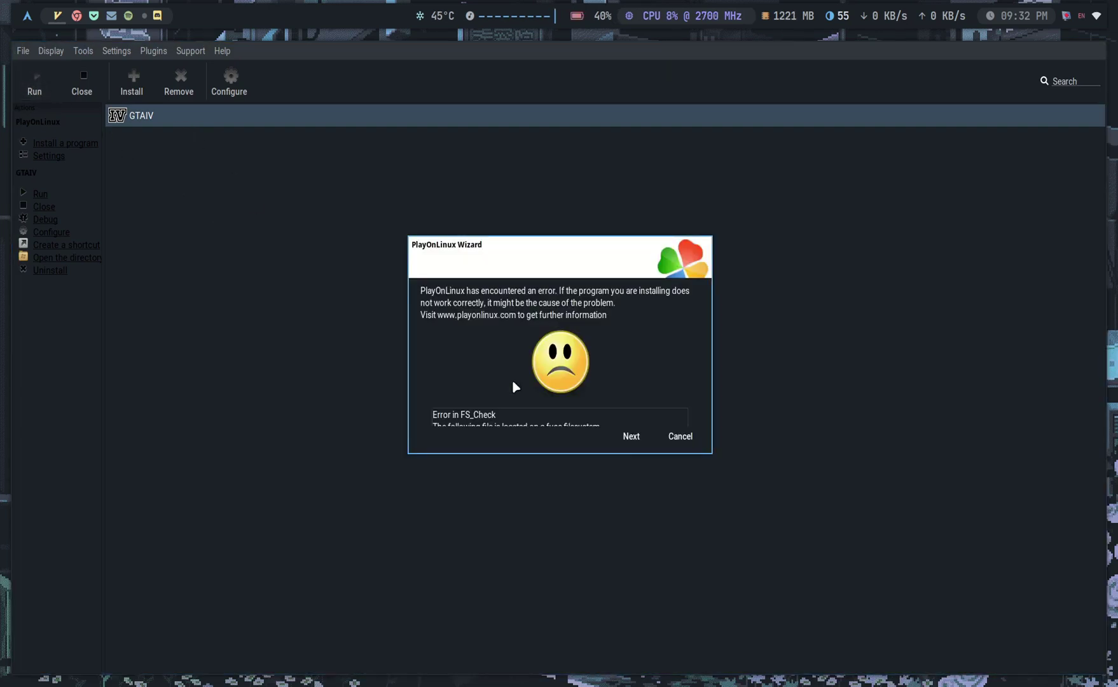
left_click(630, 436)
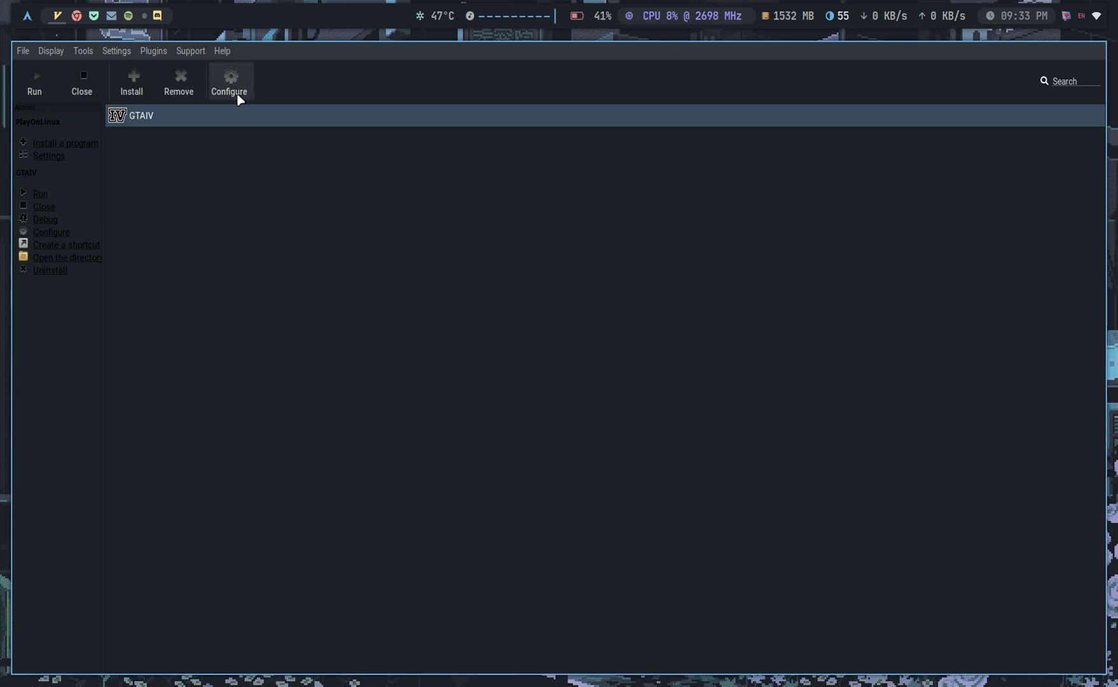
Verify winecfg's Audio tab for GTAIV shows winepulse.drv, close all settings, and switch to workspace 1.
left_click(237, 96)
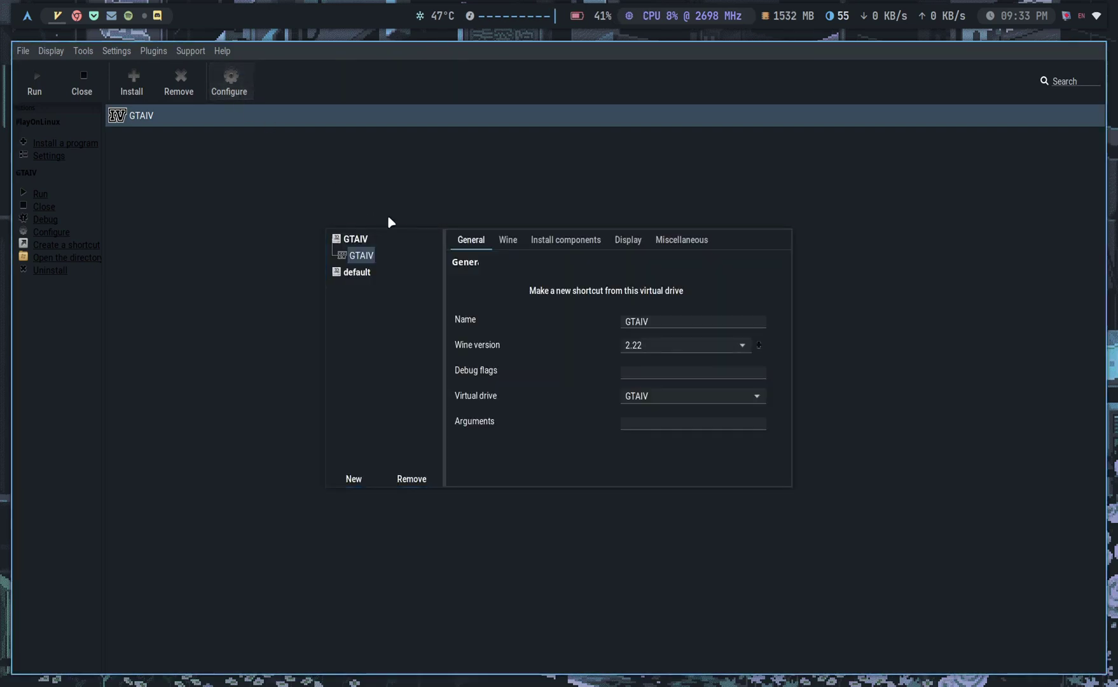
left_click(507, 240)
double_click(494, 310)
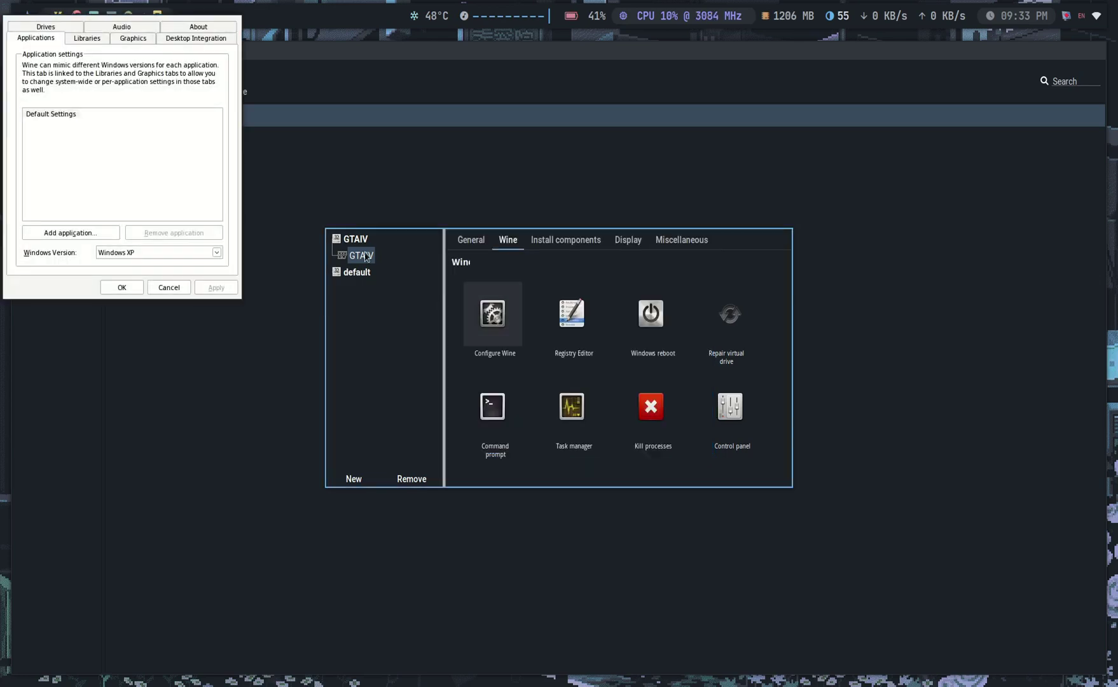
left_click(117, 28)
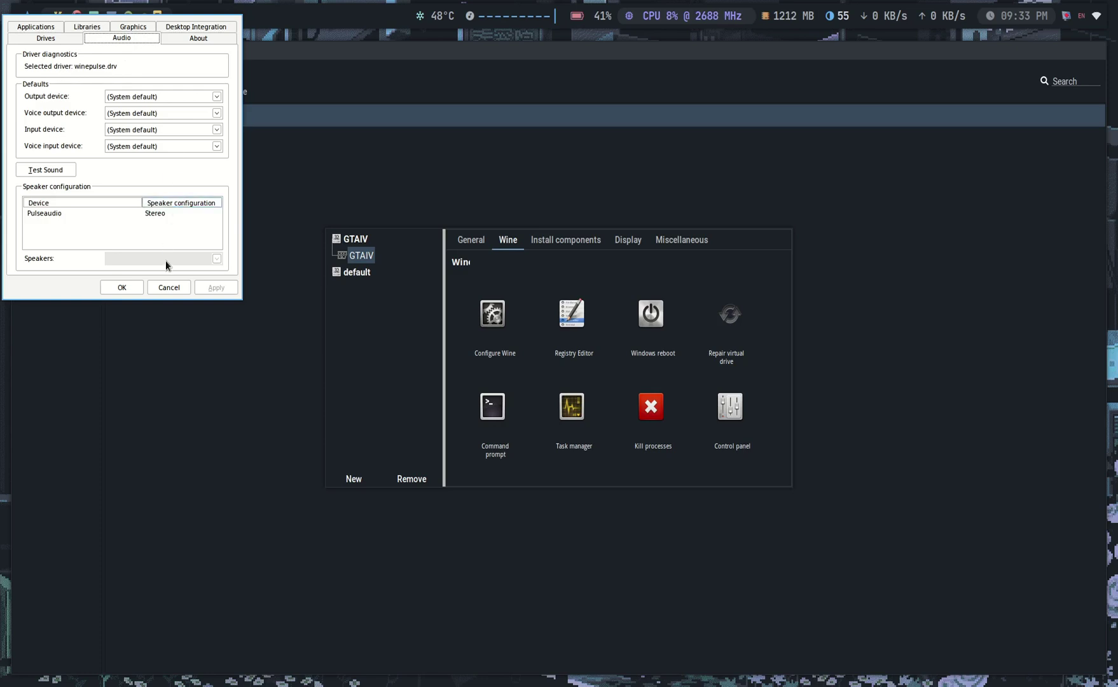
left_click(184, 290)
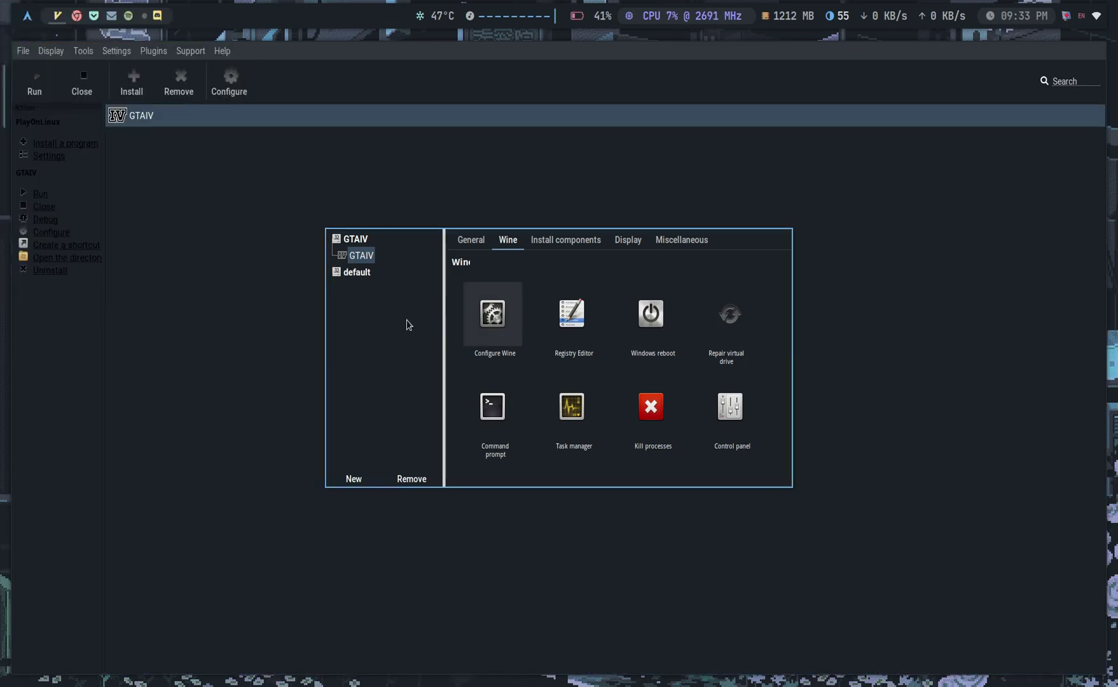
key("alt+F4")
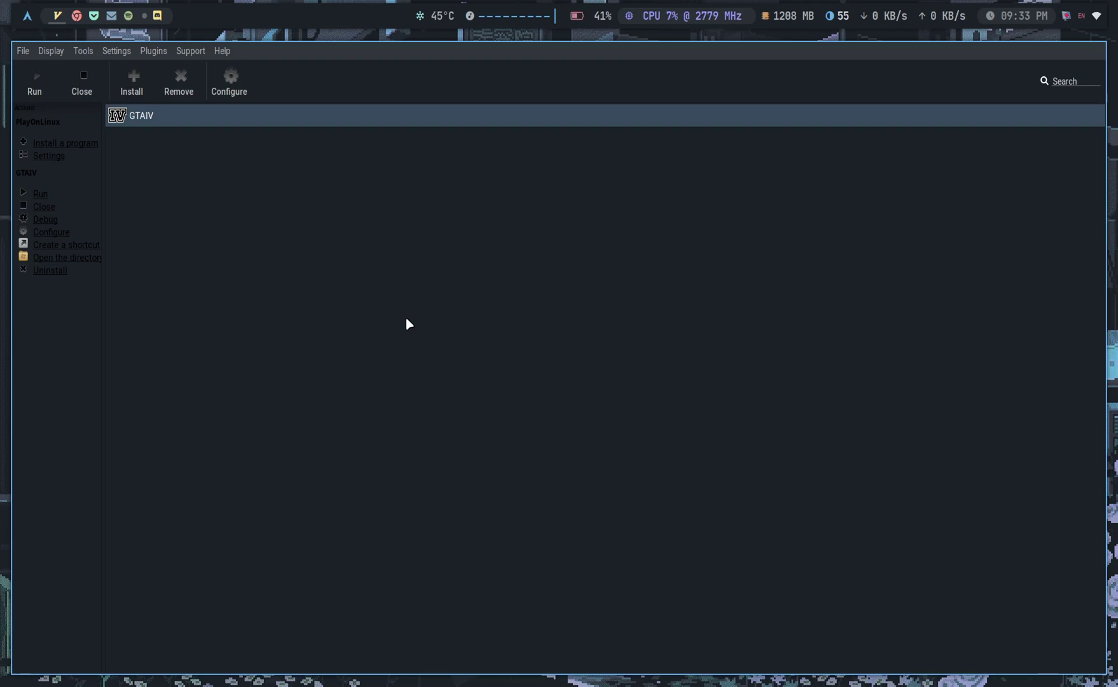
key("super+1")
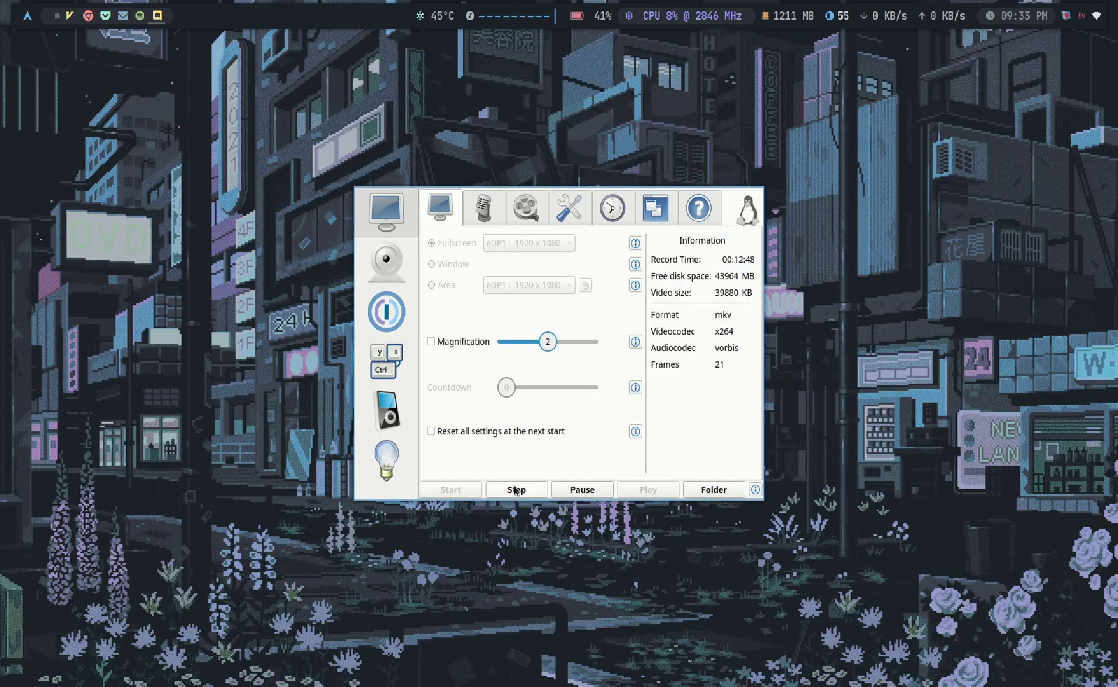